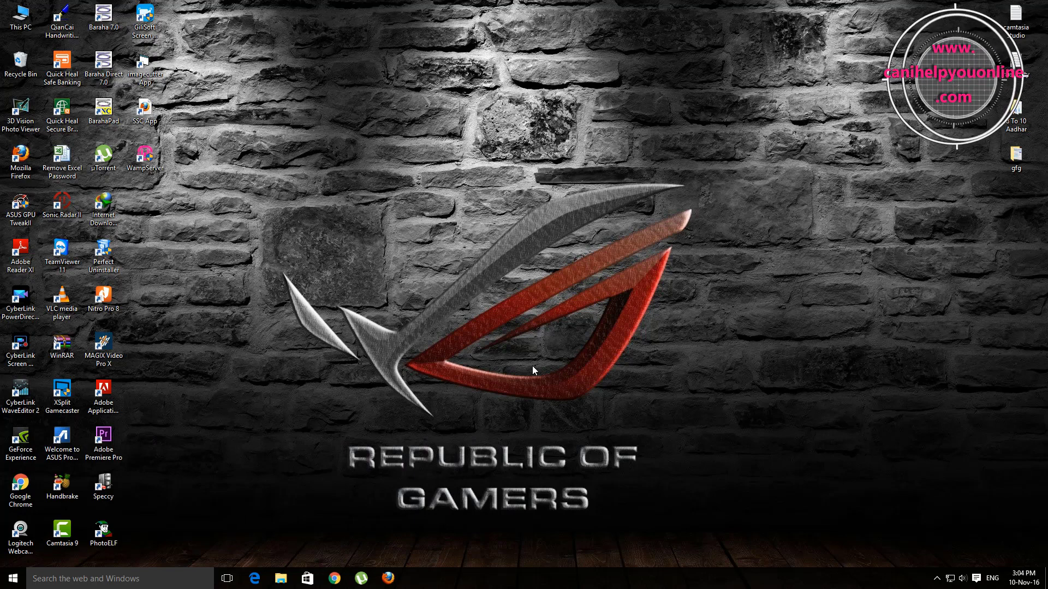
click(333, 579)
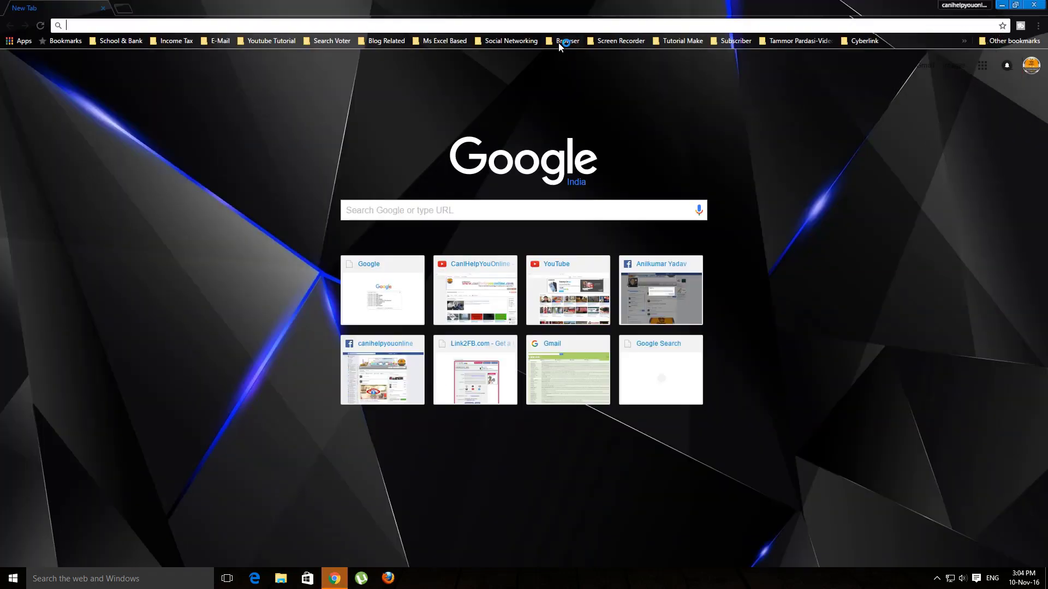
click(559, 41)
click(567, 54)
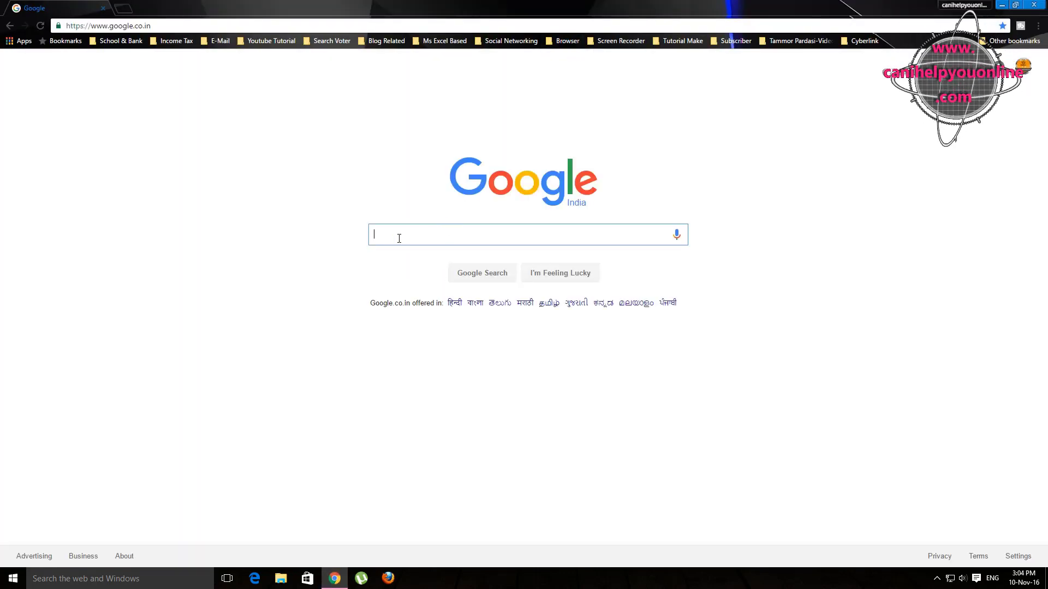
text(WWW)
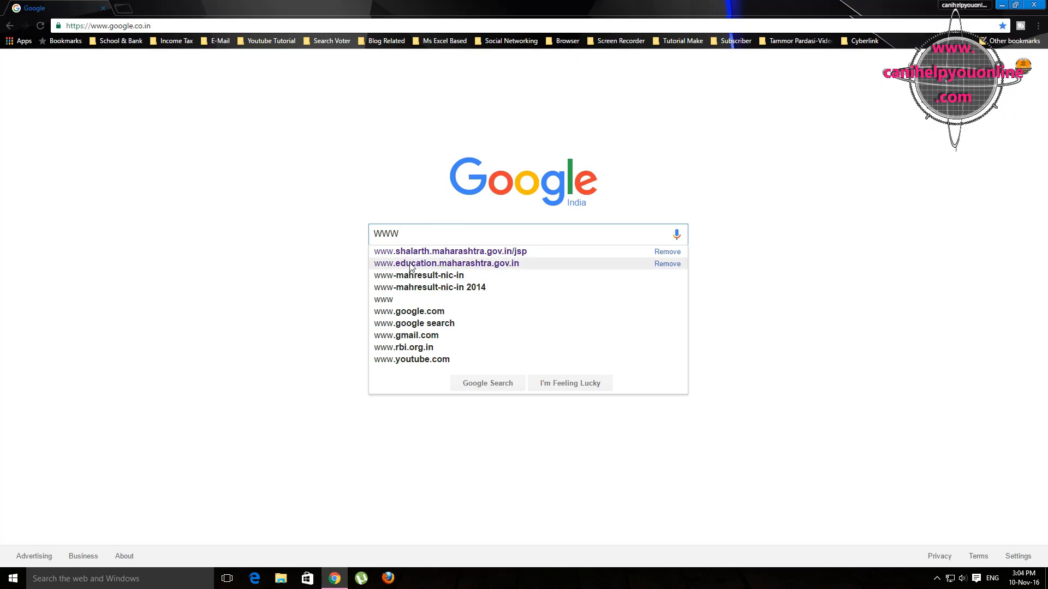
click(410, 264)
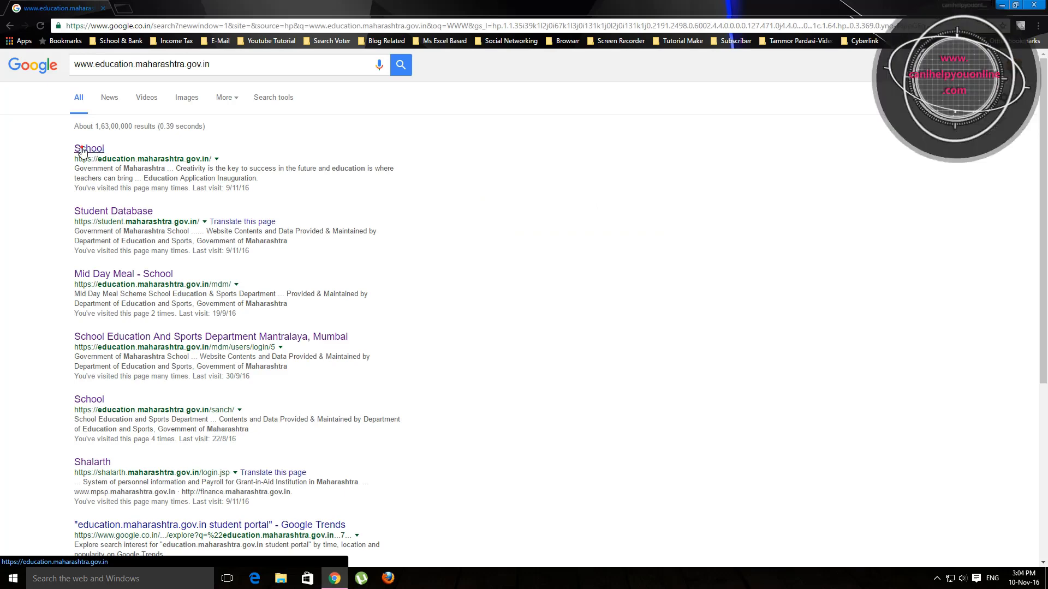
Step: Open the education department's School website, dismiss its notice, and go to the विद्यार्थी student portal
click(82, 151)
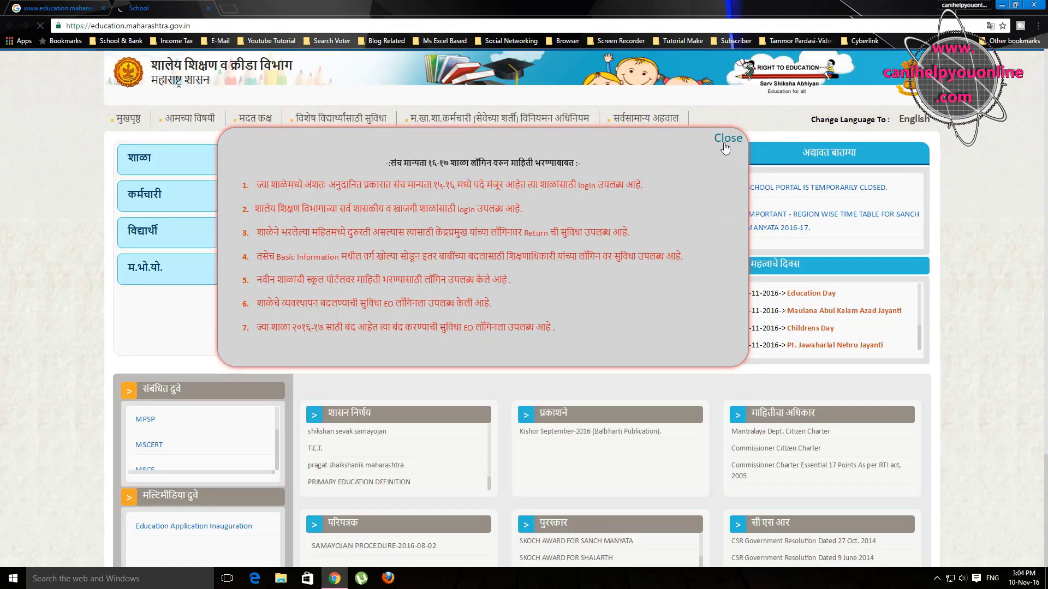
click(724, 141)
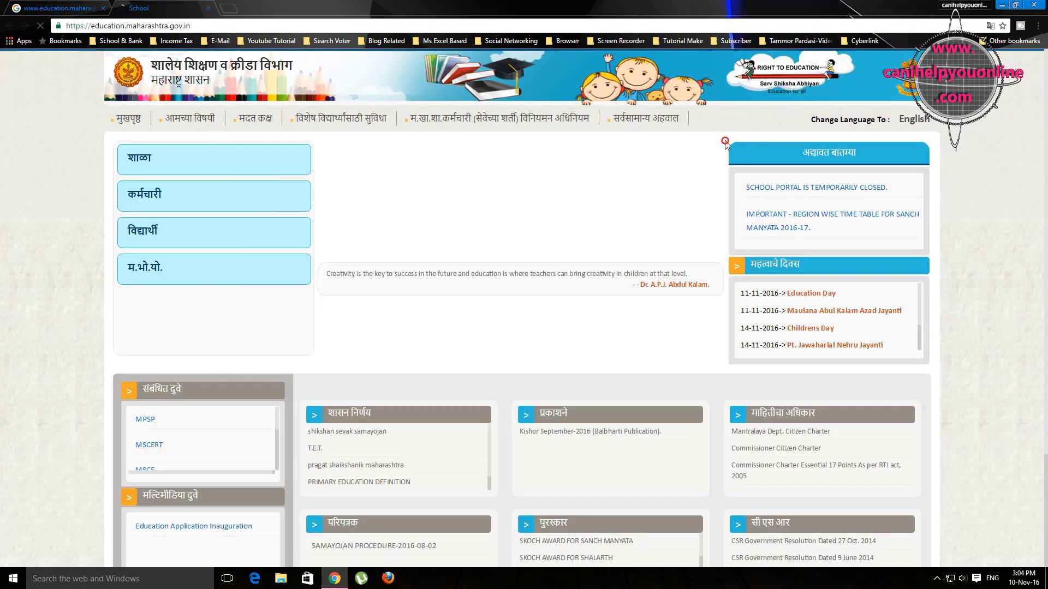
click(159, 233)
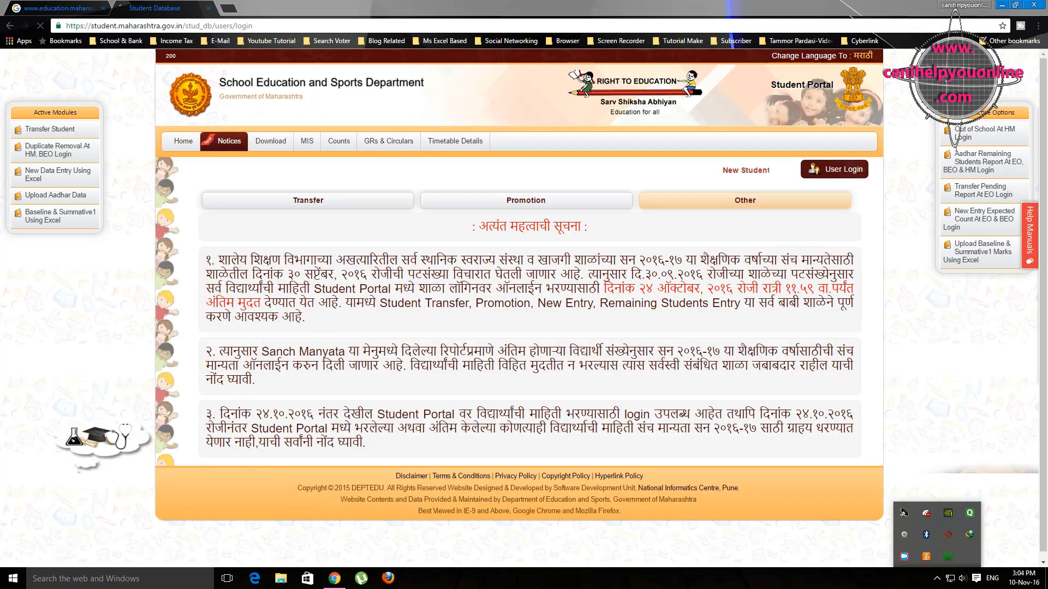
Step: Bring up the User Login form and select the Head Master role
click(840, 174)
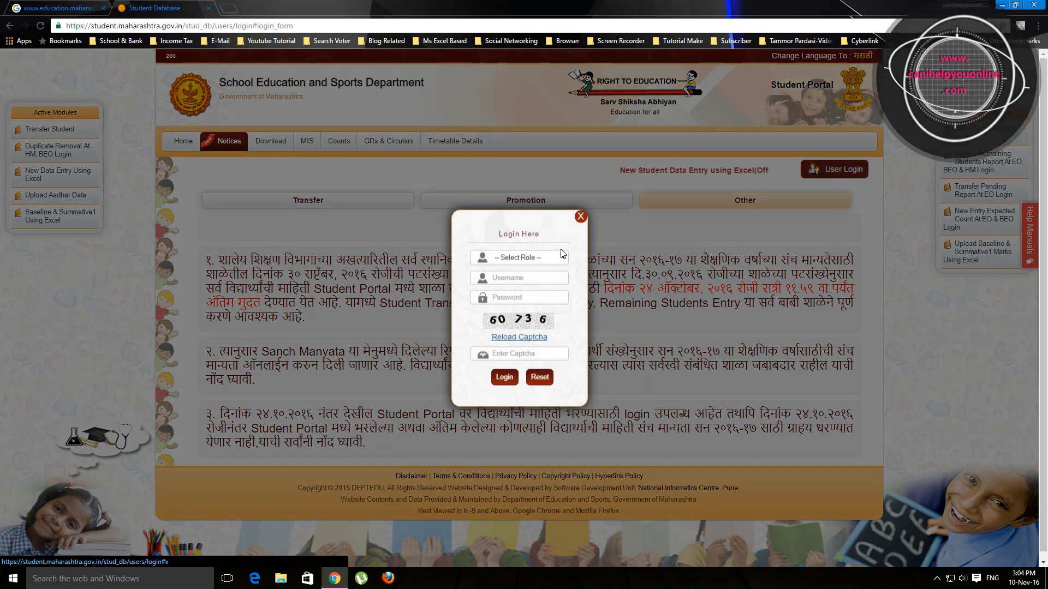
click(563, 260)
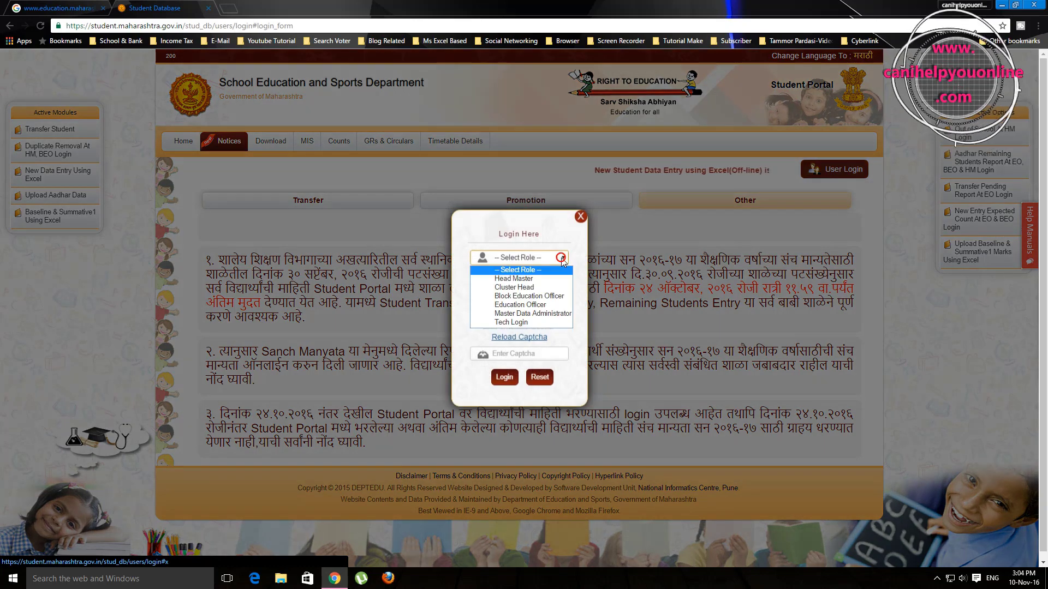
click(509, 279)
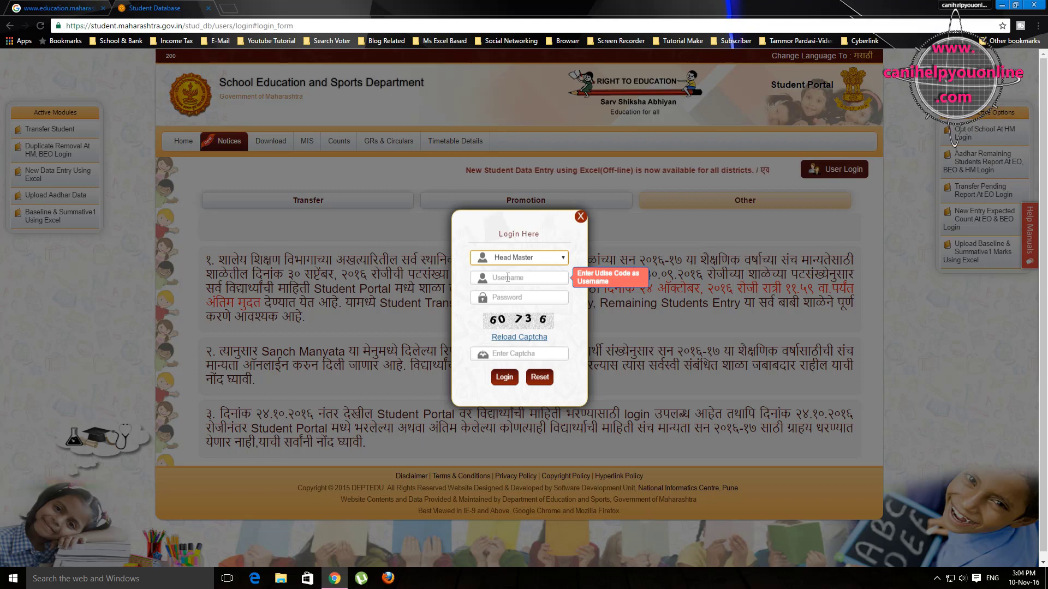
Step: Enter the school's username, the account password and the captcha, then log in
click(508, 277)
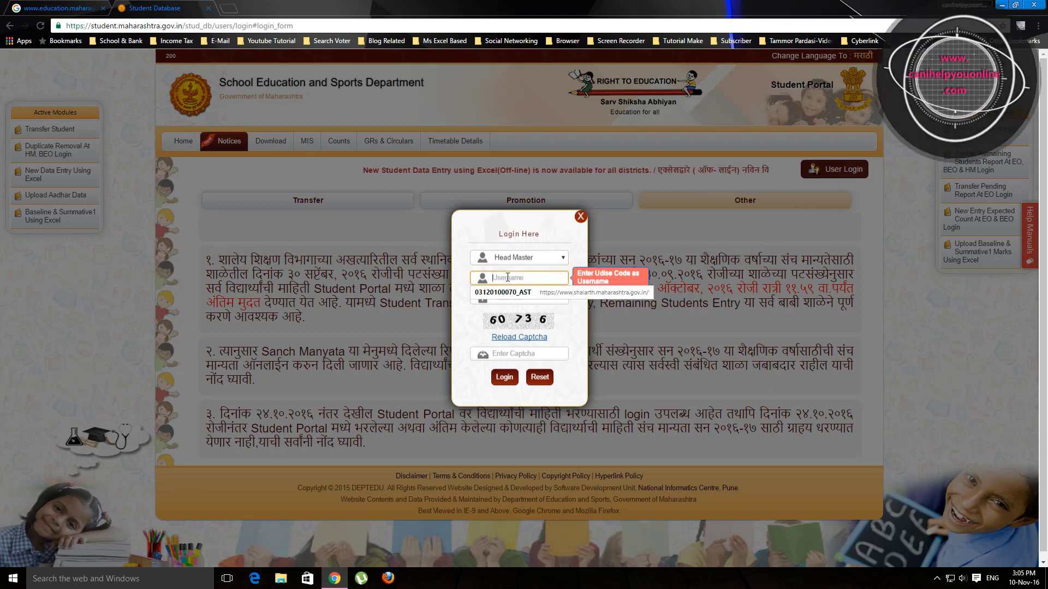
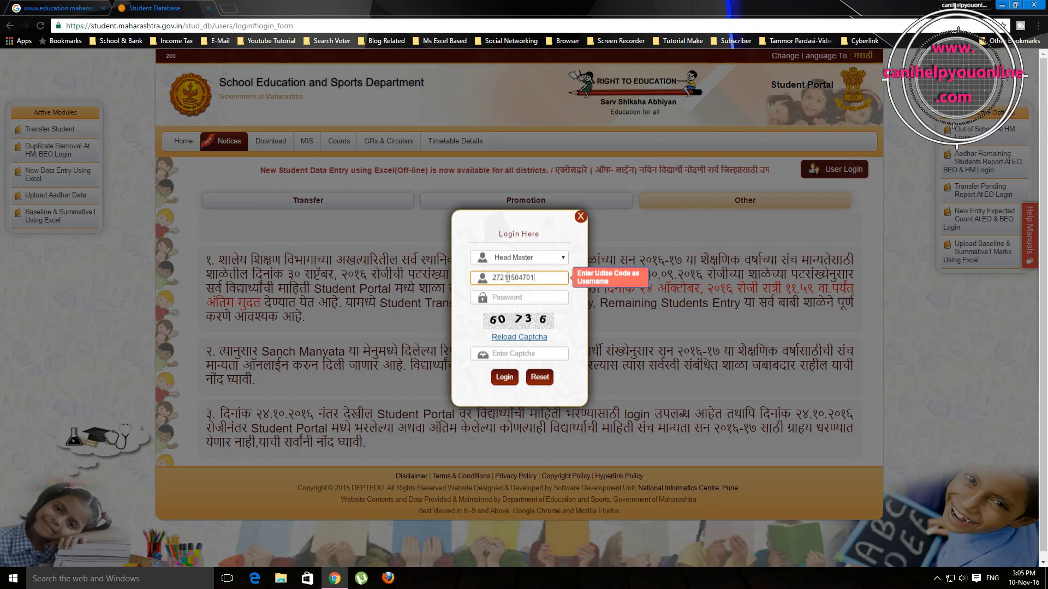
click(507, 299)
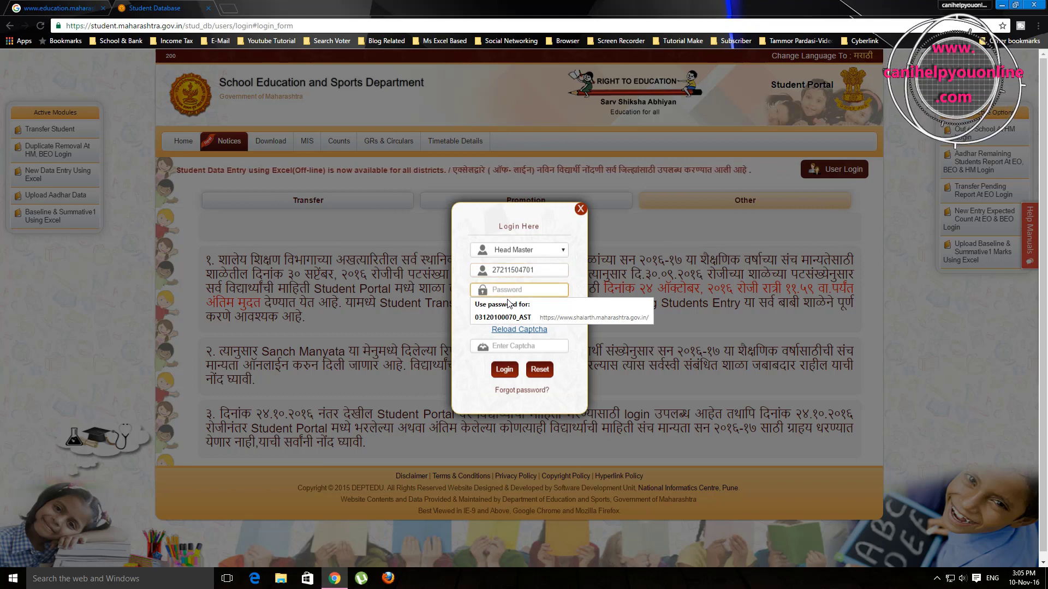
text(••••••)
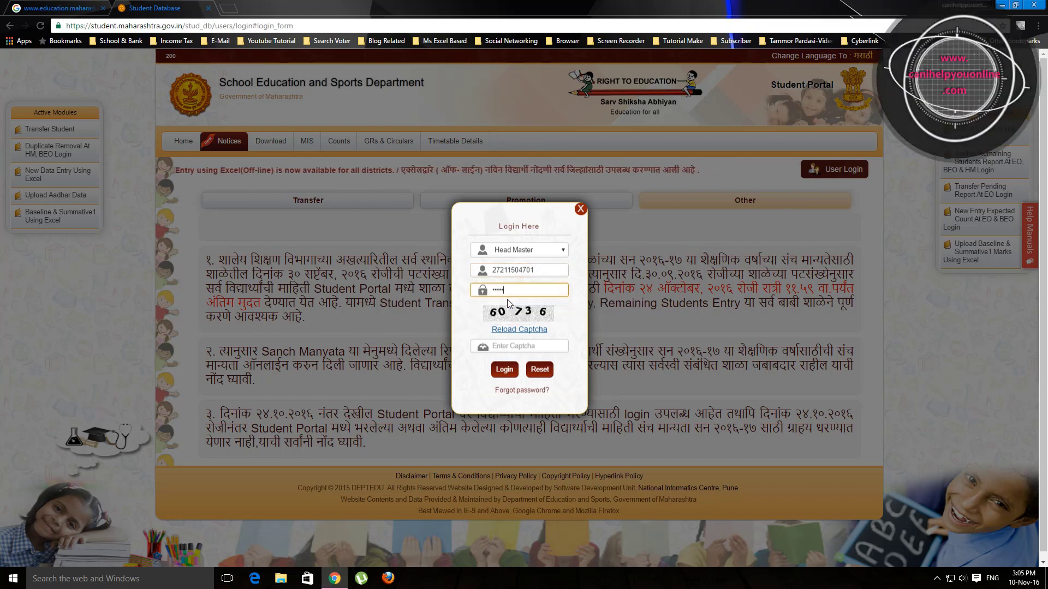
text(•••••)
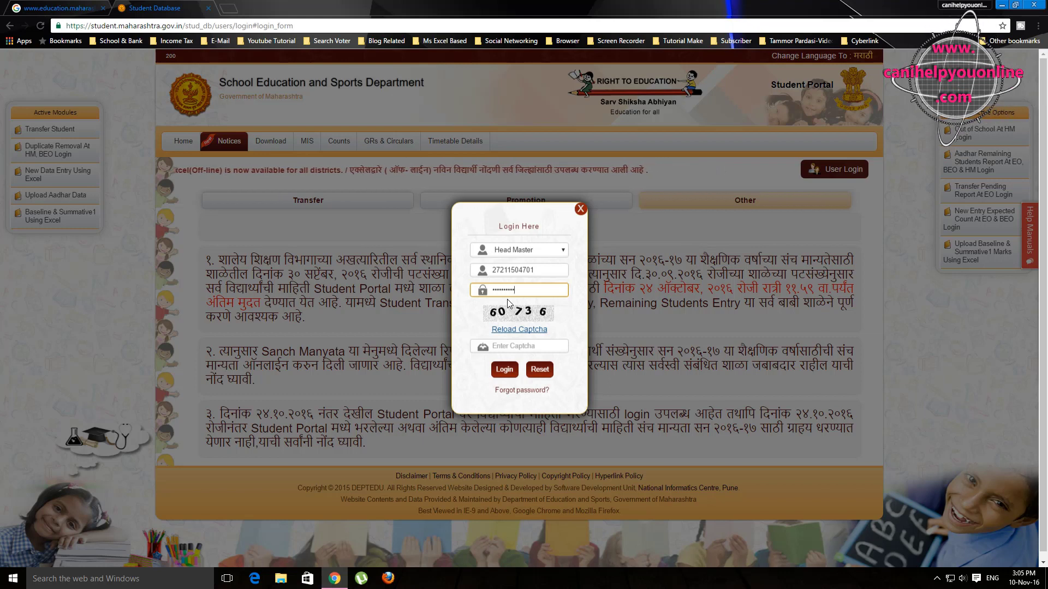
text(•)
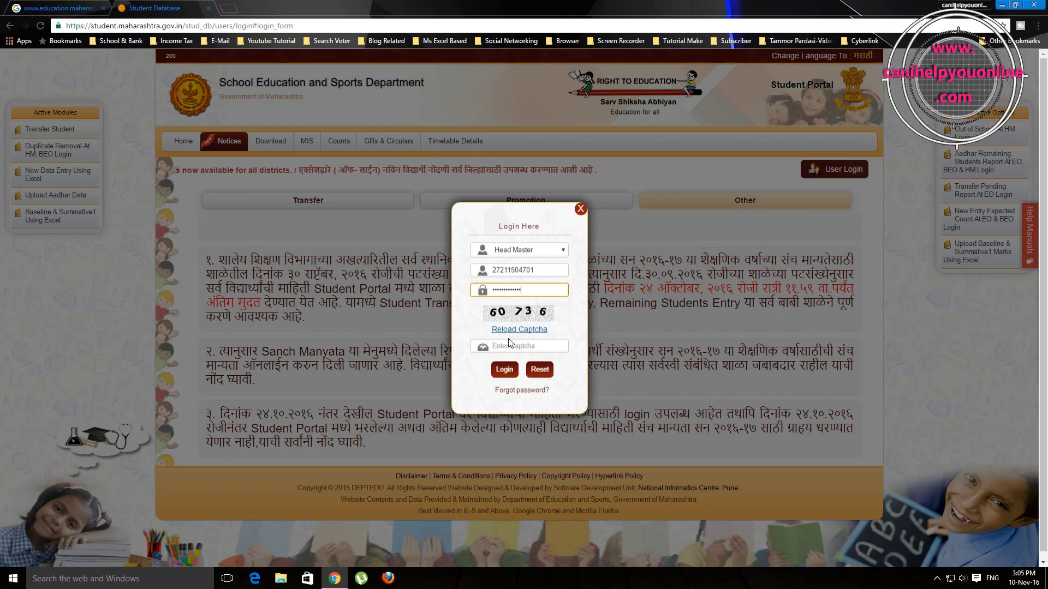
click(509, 348)
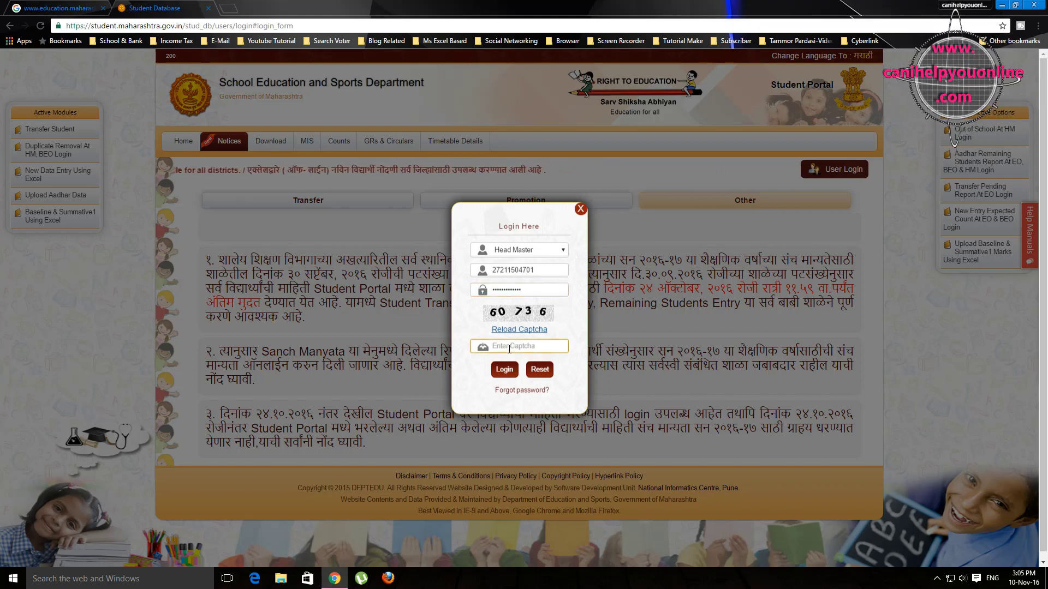
text(60736)
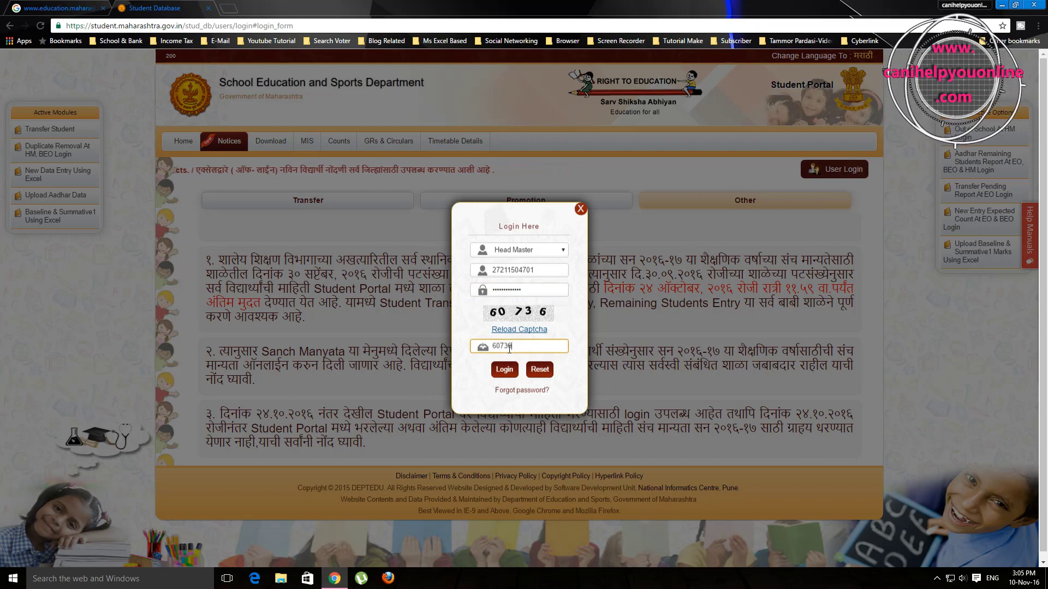
click(504, 369)
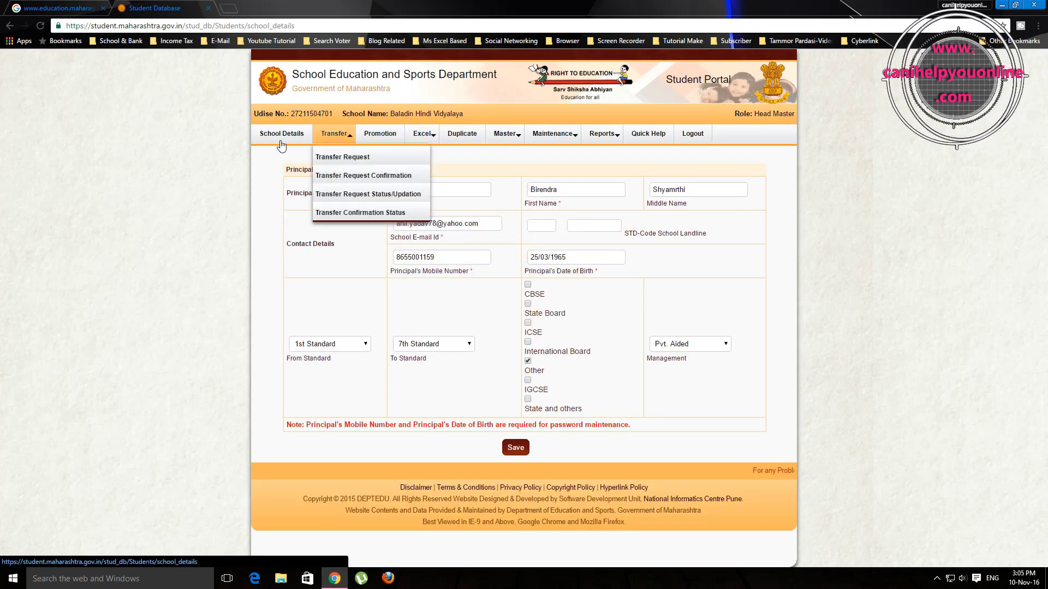
Step: From the Excel menu, open Download Baseline & Summative 1
mouse_move(420, 142)
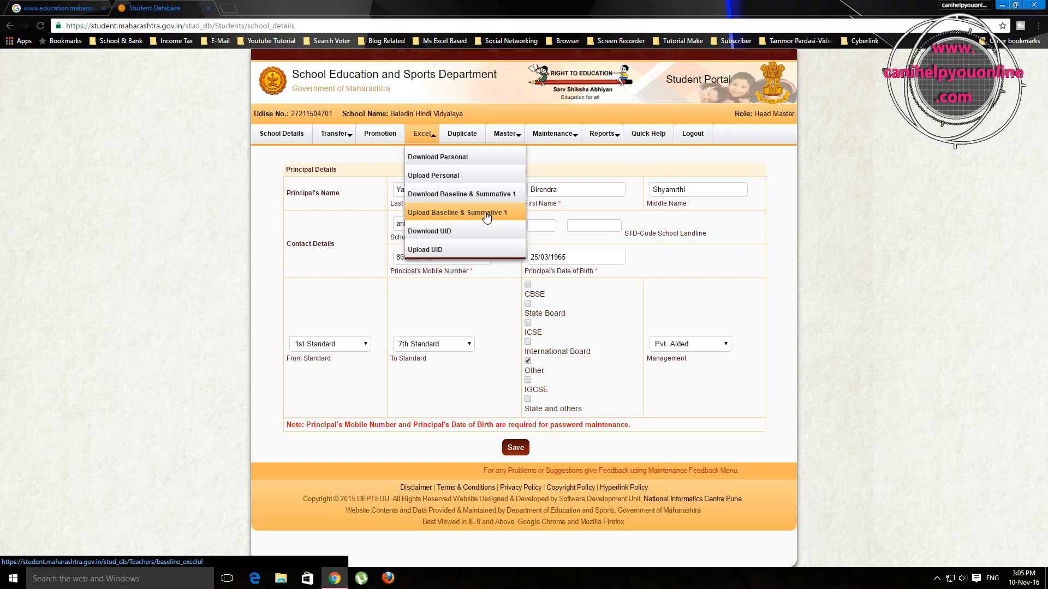
click(474, 195)
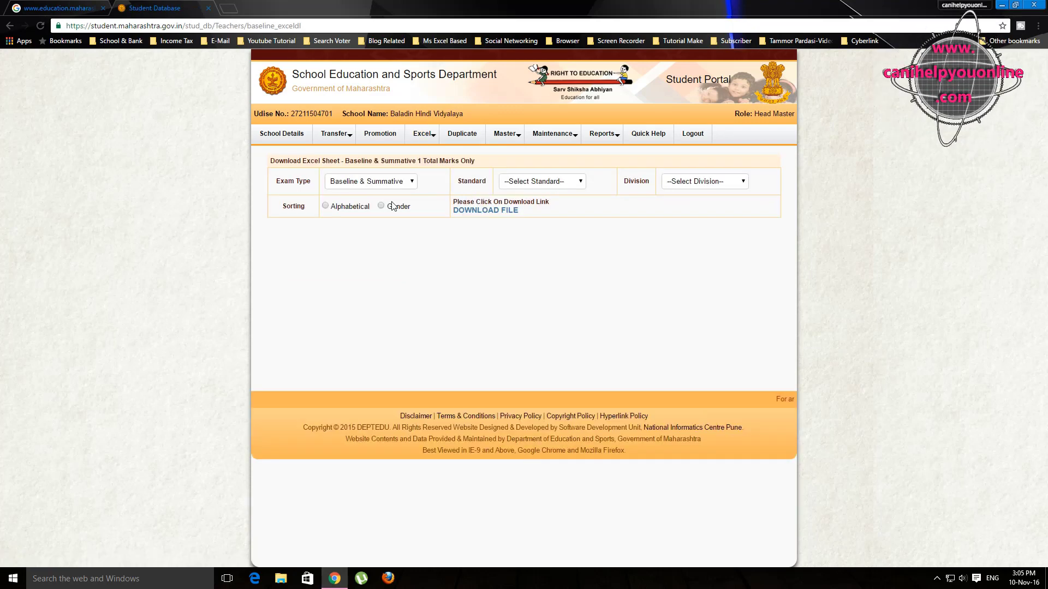
Step: Download the Baseline & Summative sheet for 1st Standard, Division 1, sorted by Gender
click(413, 183)
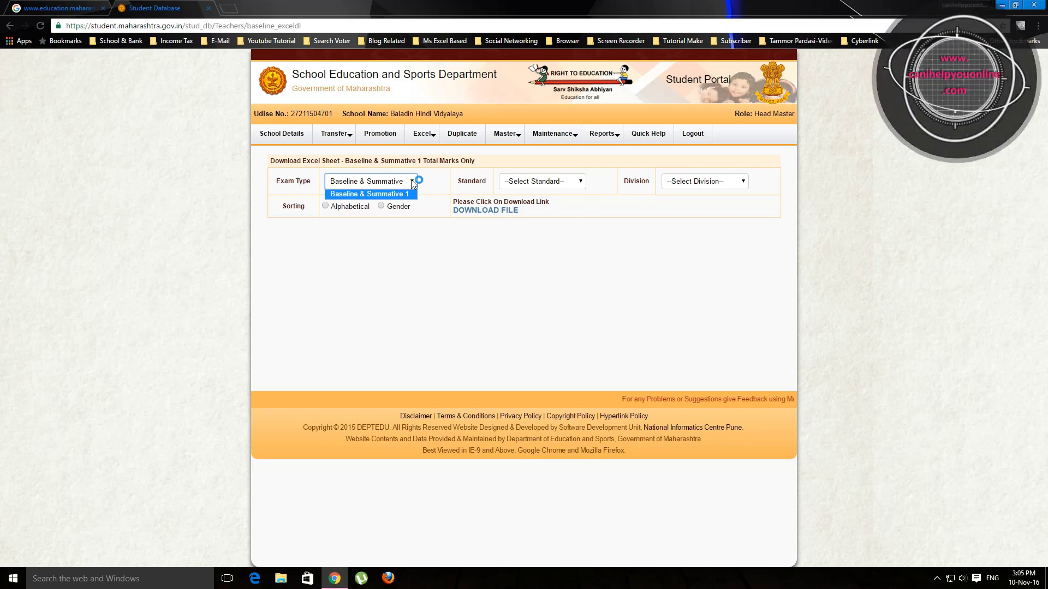
click(414, 192)
click(581, 183)
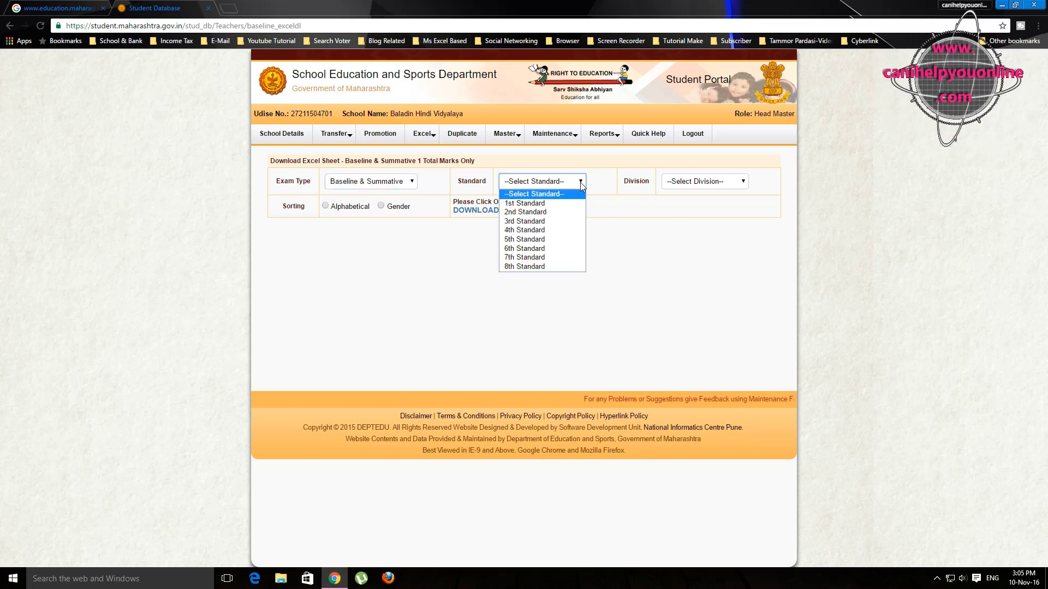
click(525, 204)
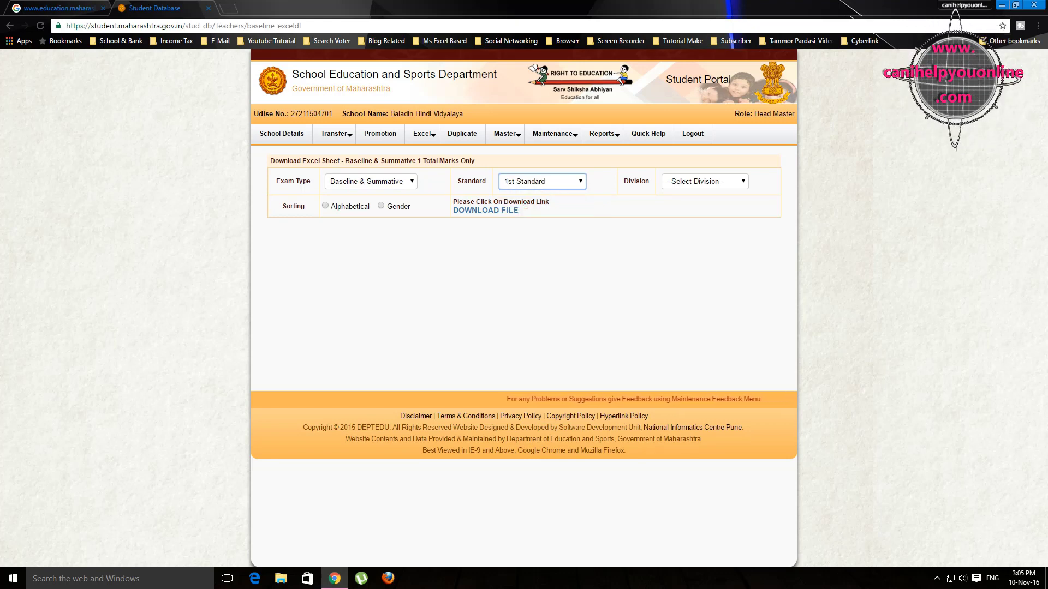
click(744, 181)
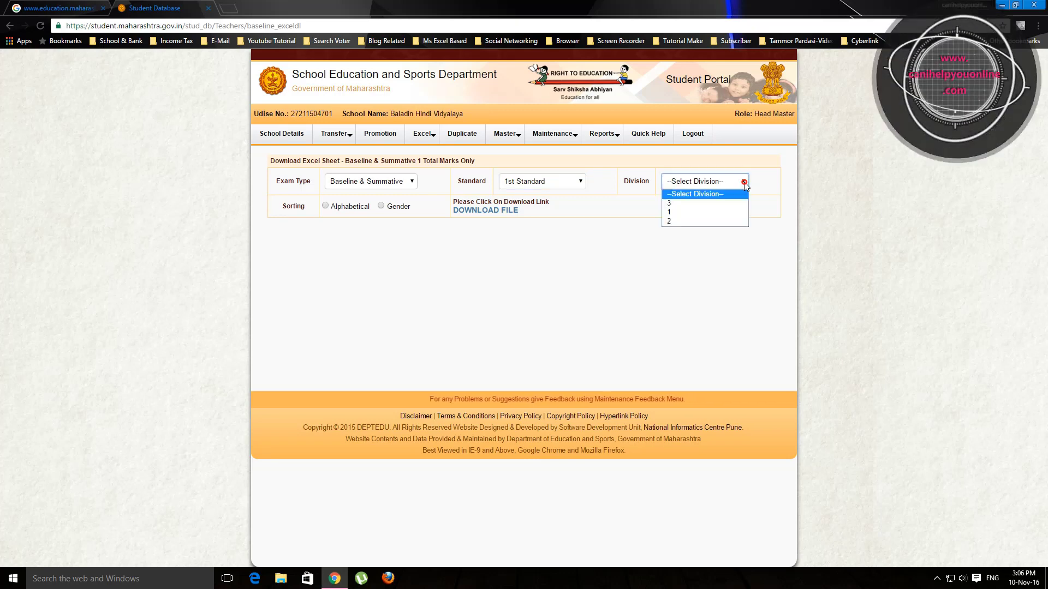
click(685, 216)
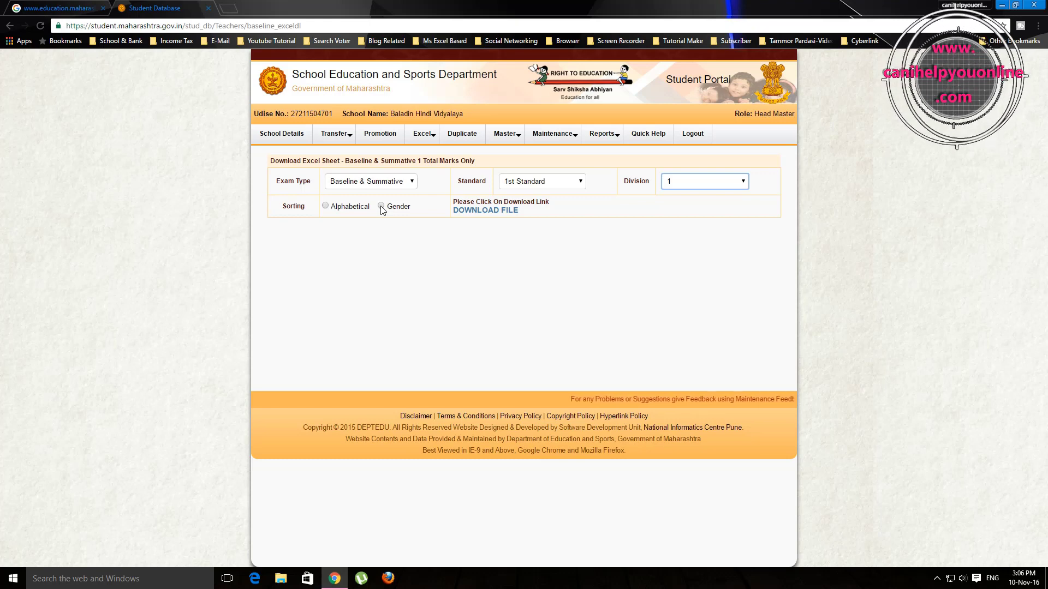
click(381, 206)
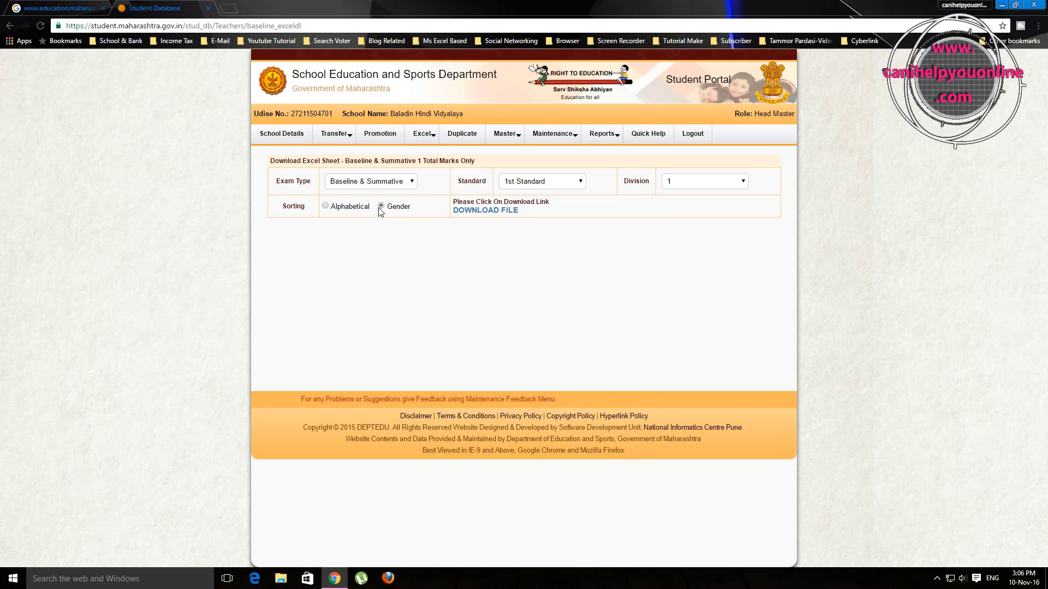
click(473, 210)
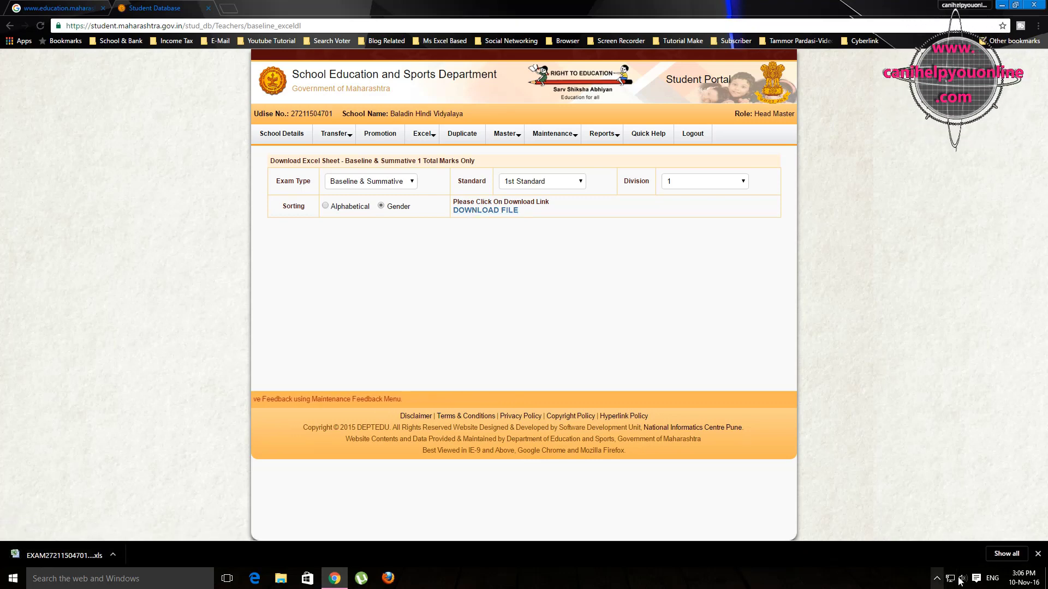
click(1008, 553)
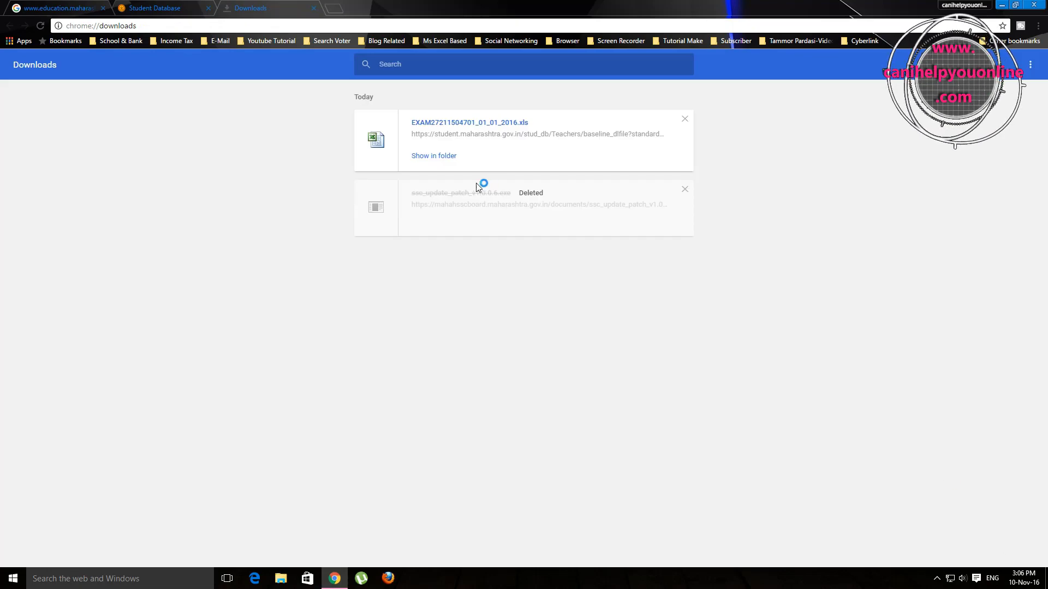
click(429, 157)
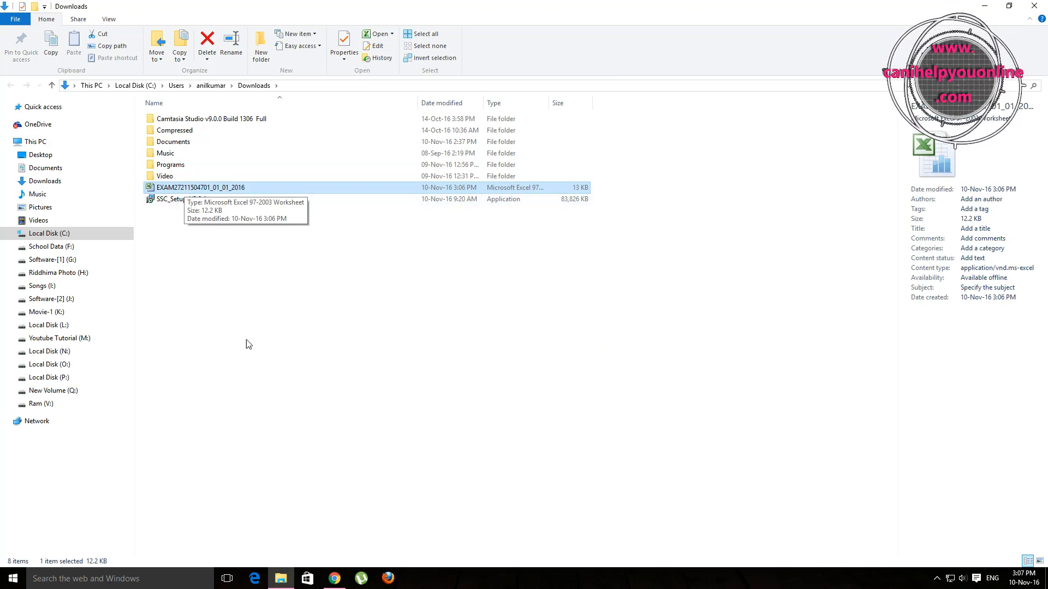
click(335, 578)
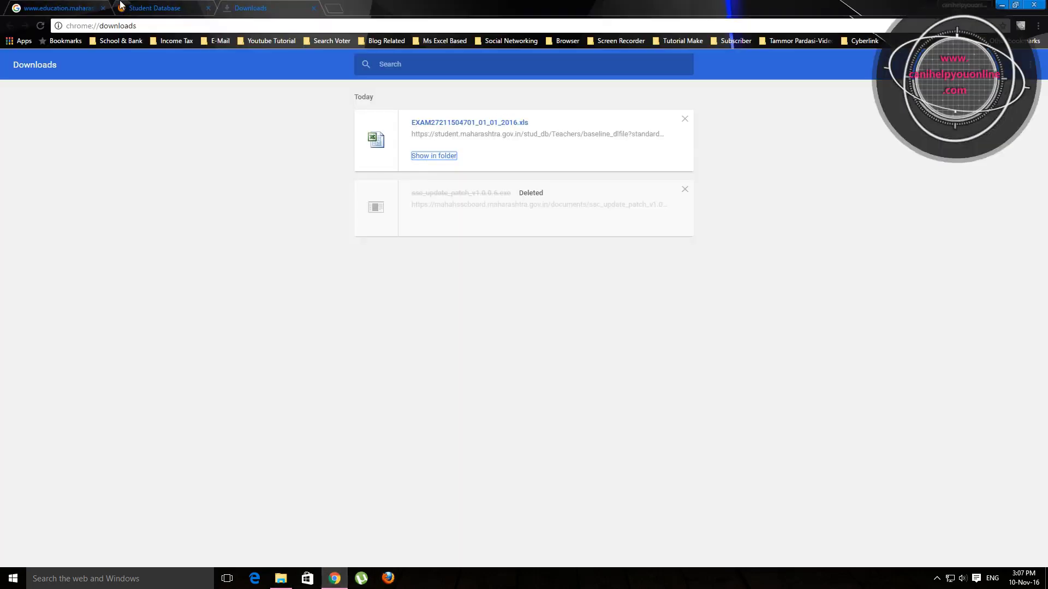
click(150, 8)
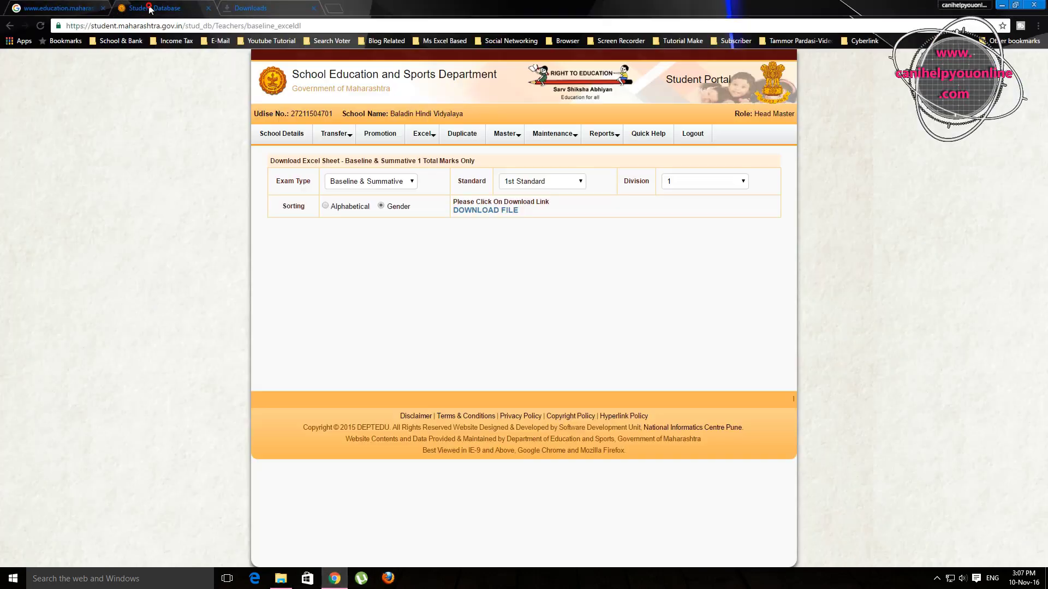
Step: Try other choices: Division 2, then 2nd, 3rd and 4th Standard
click(580, 183)
click(740, 181)
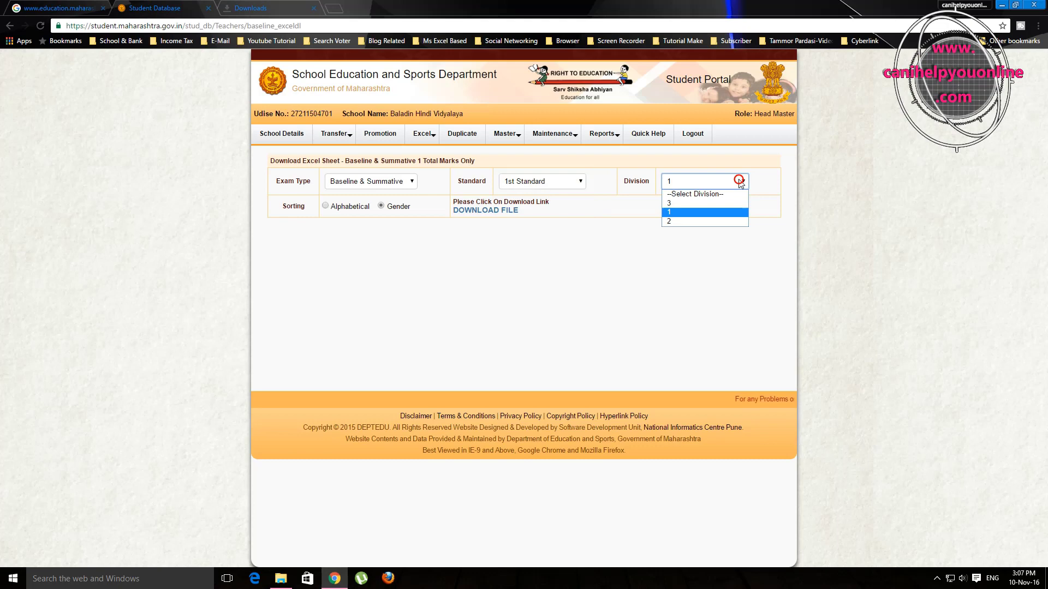
click(676, 221)
click(573, 183)
click(513, 213)
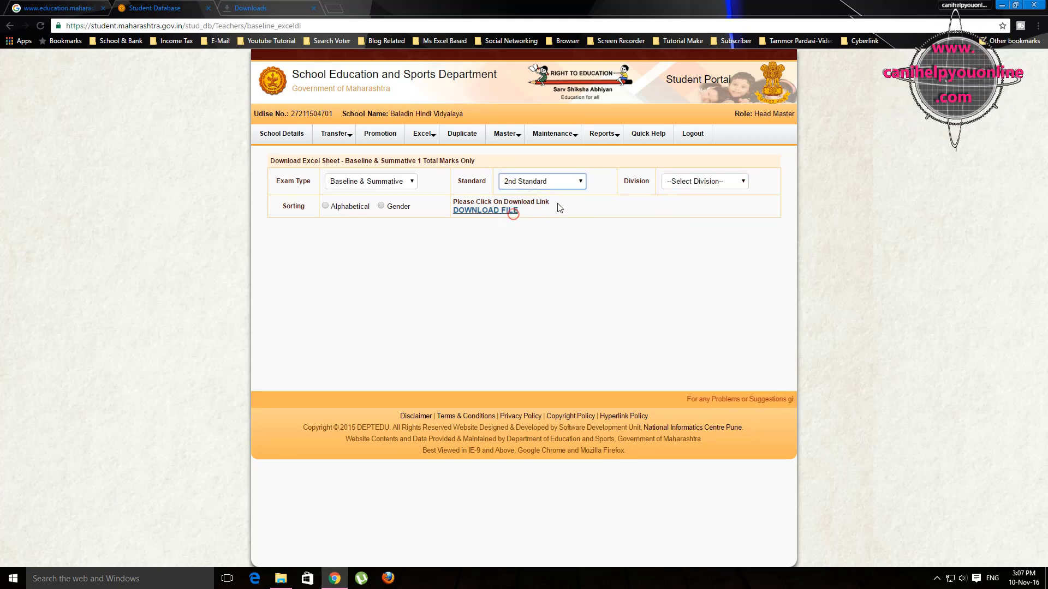
click(573, 181)
click(530, 221)
click(553, 180)
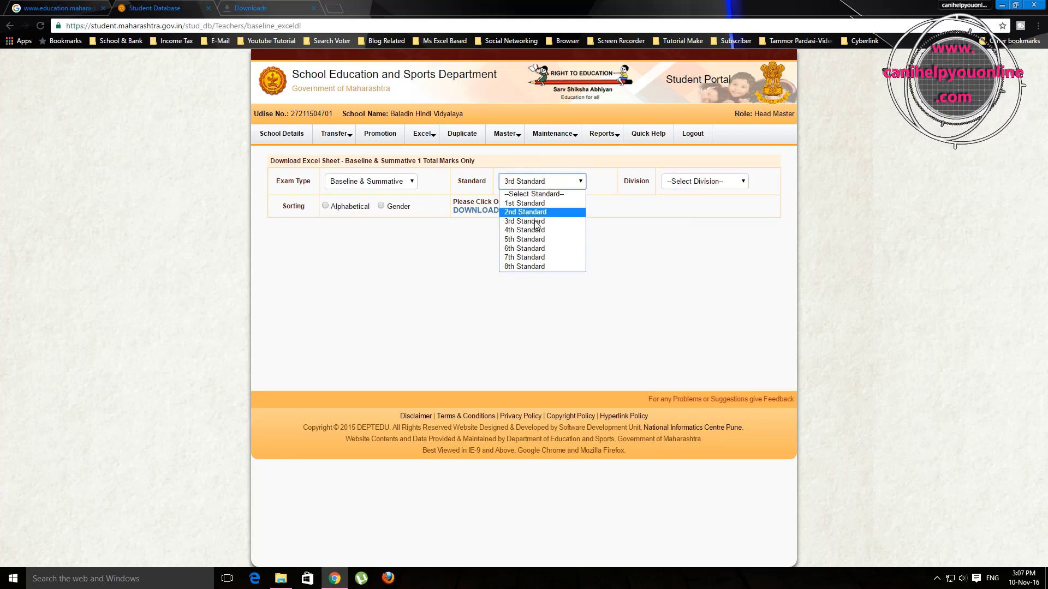
click(525, 230)
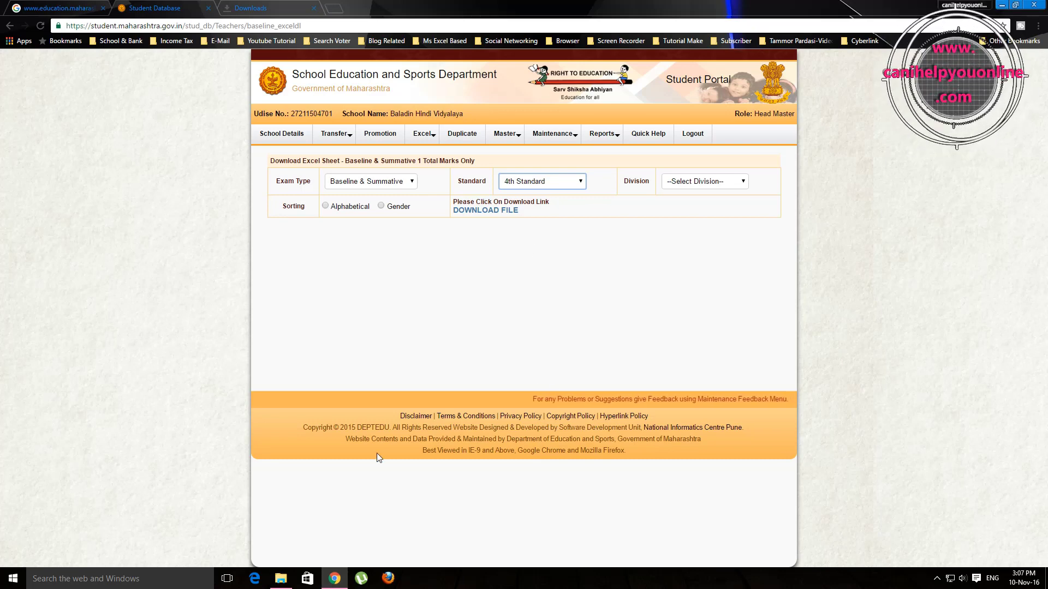
key(ctrl+Tab)
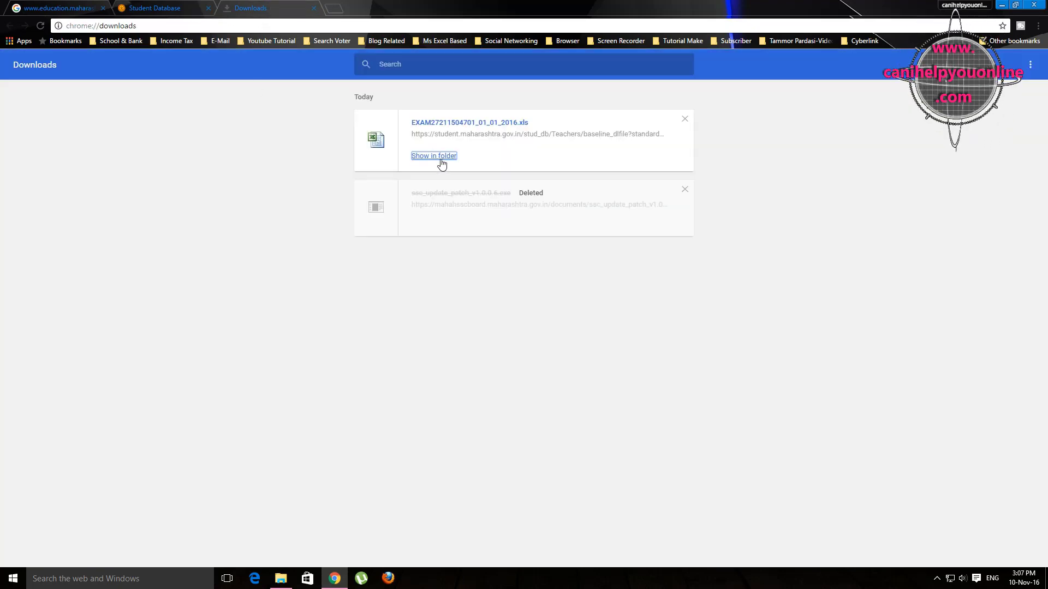
click(437, 157)
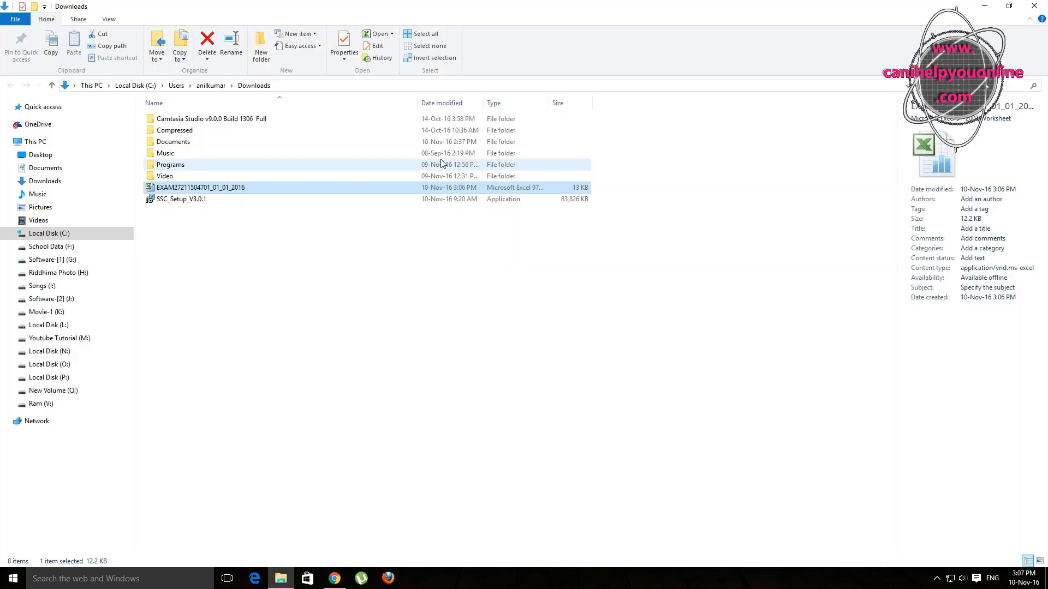
double_click(170, 189)
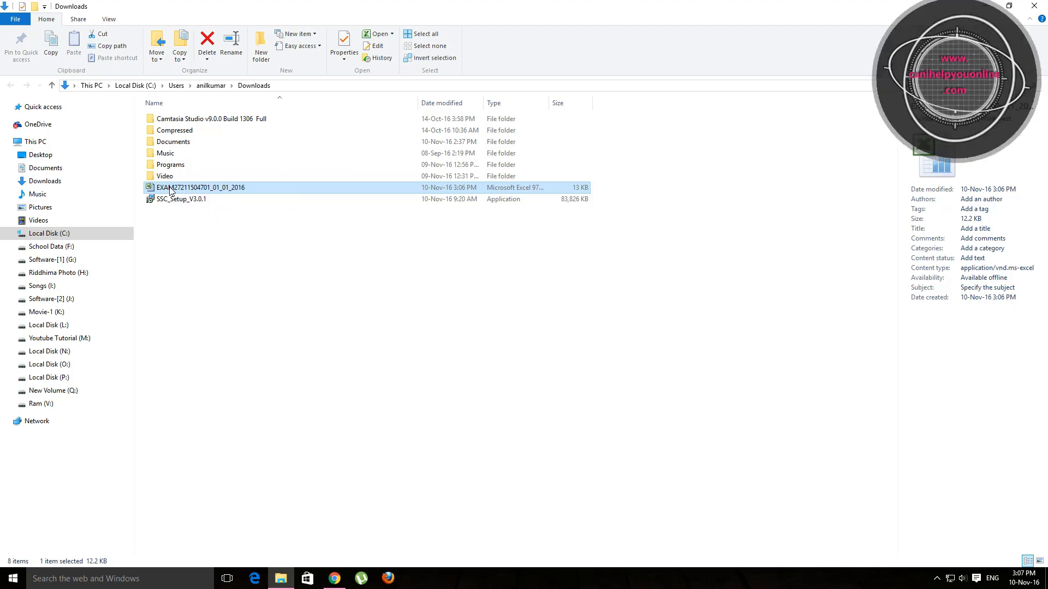
click(482, 321)
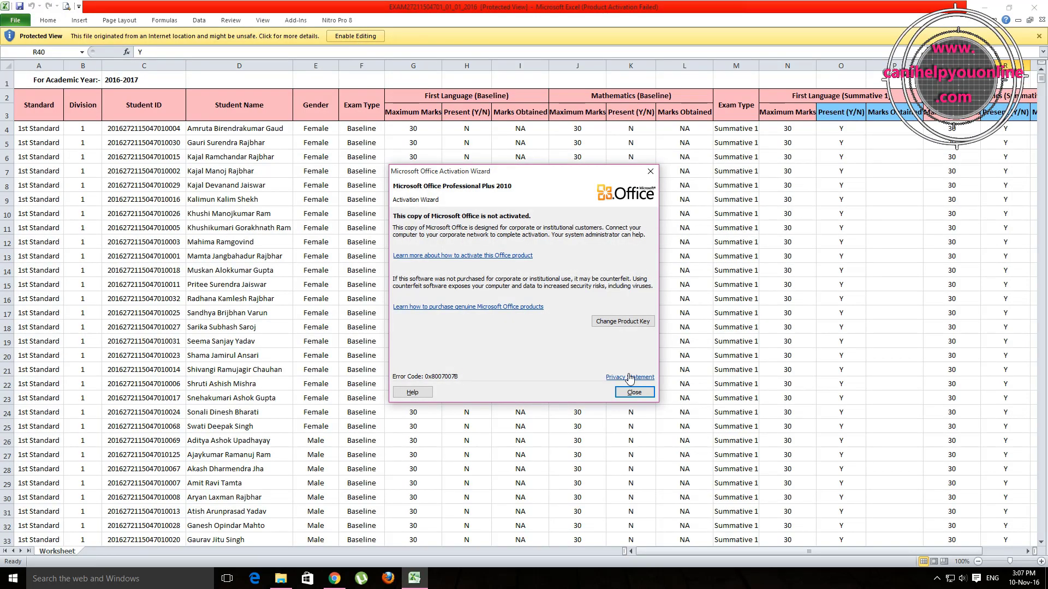
Step: Dismiss the Office activation notice and enable editing of the downloaded workbook
click(633, 392)
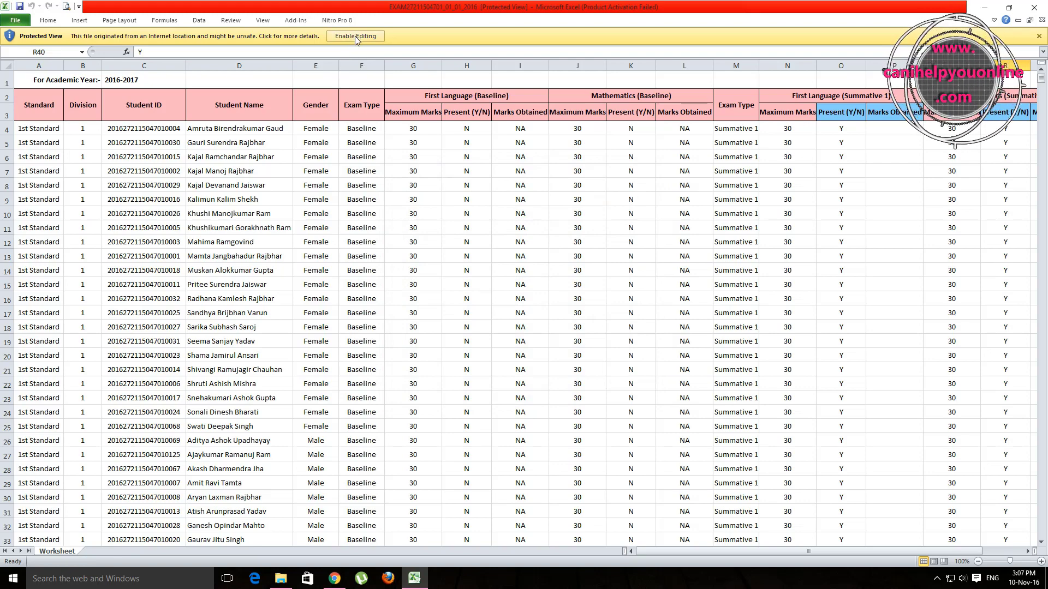
click(354, 36)
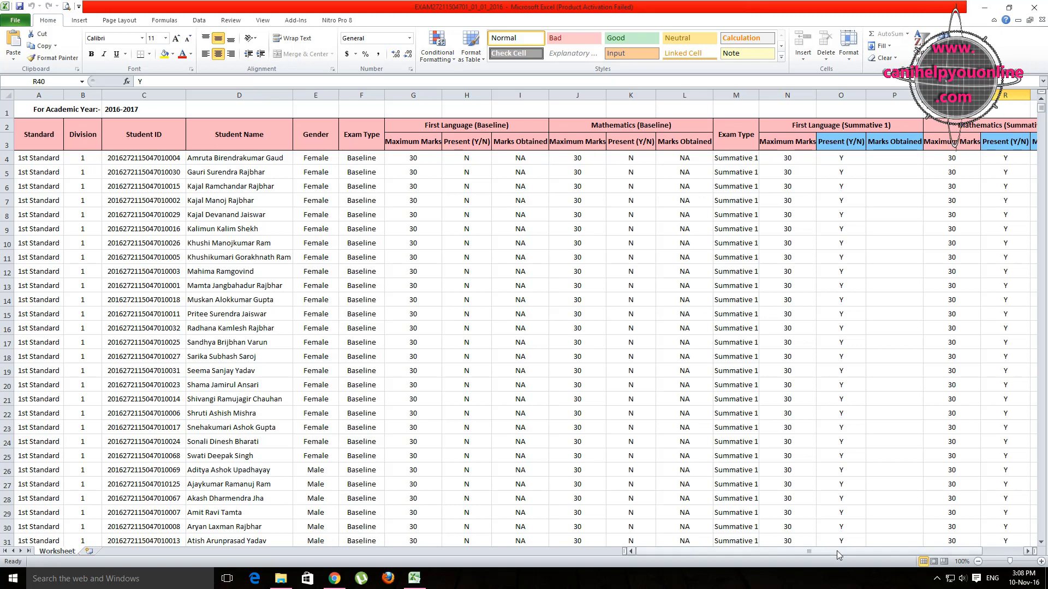
drag(843, 552, 903, 558)
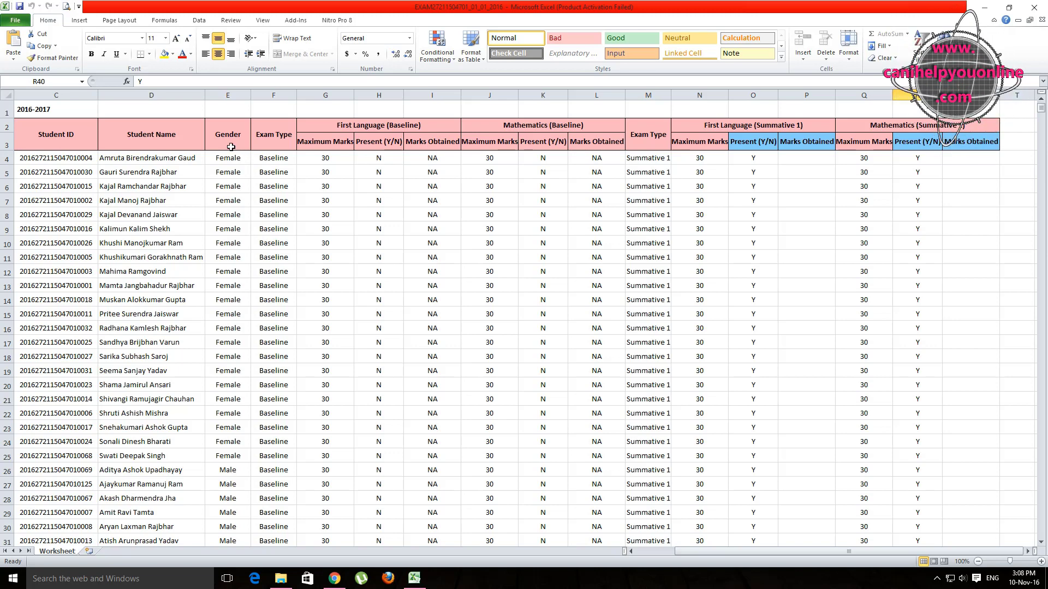
Step: Select the Female entries in the Gender column, then minimize Excel
drag(230, 158, 234, 456)
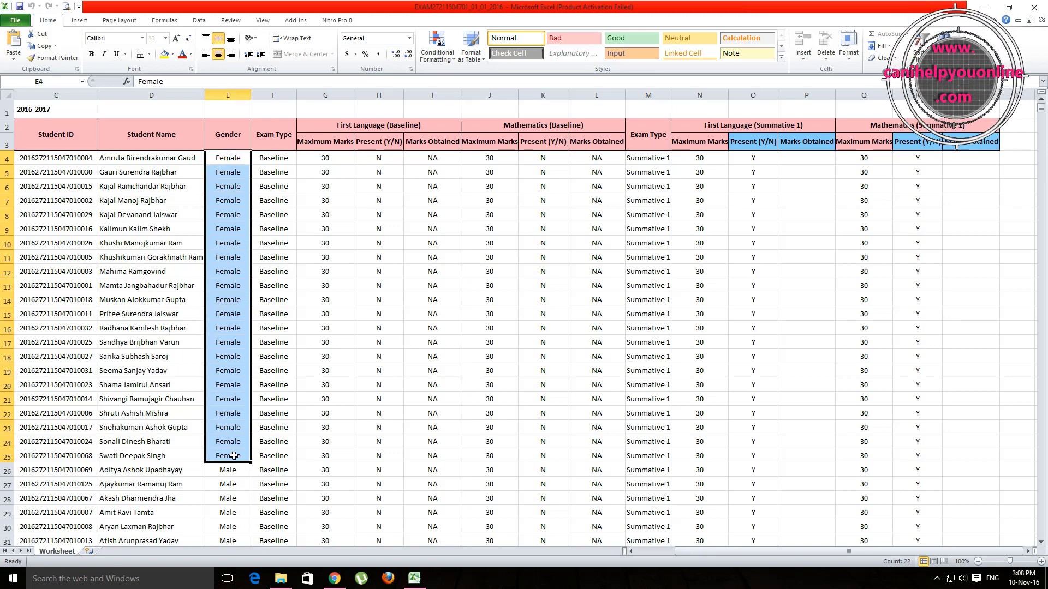
scroll(234, 456, down, 5)
drag(229, 207, 230, 404)
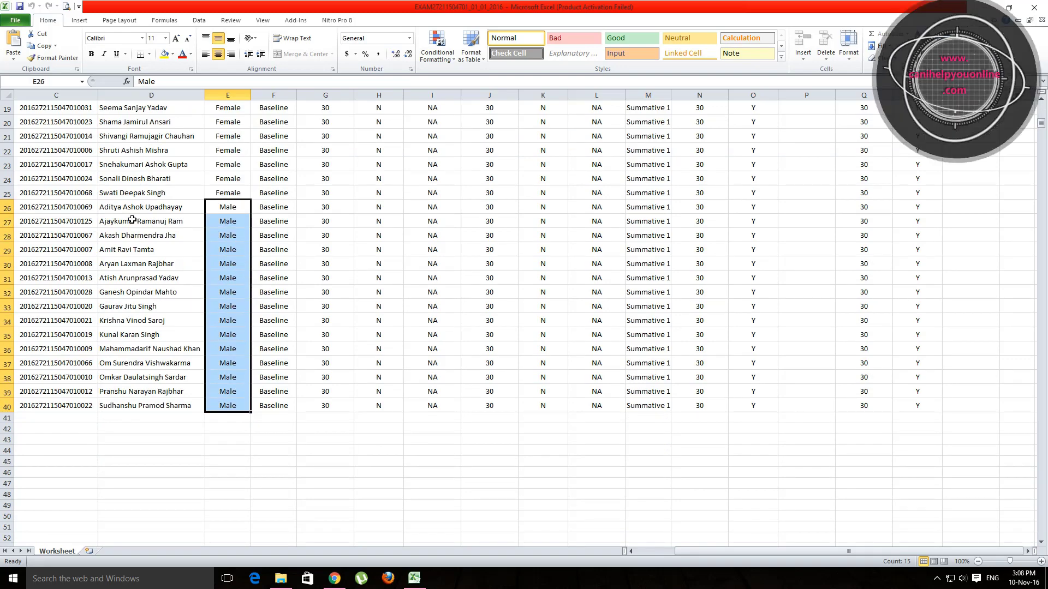
scroll(378, 345, up, 6)
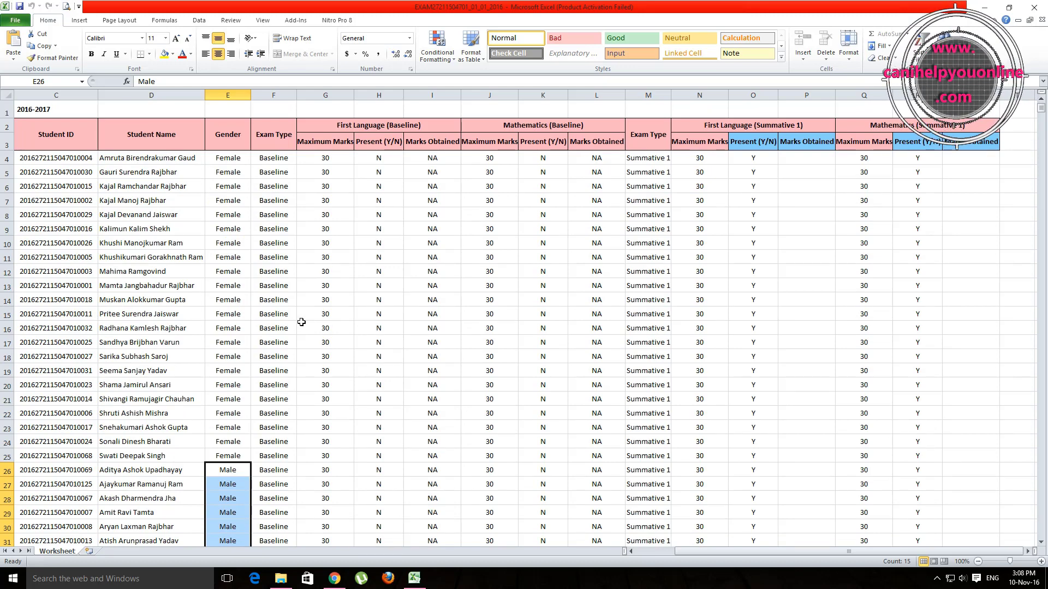
drag(737, 553, 749, 556)
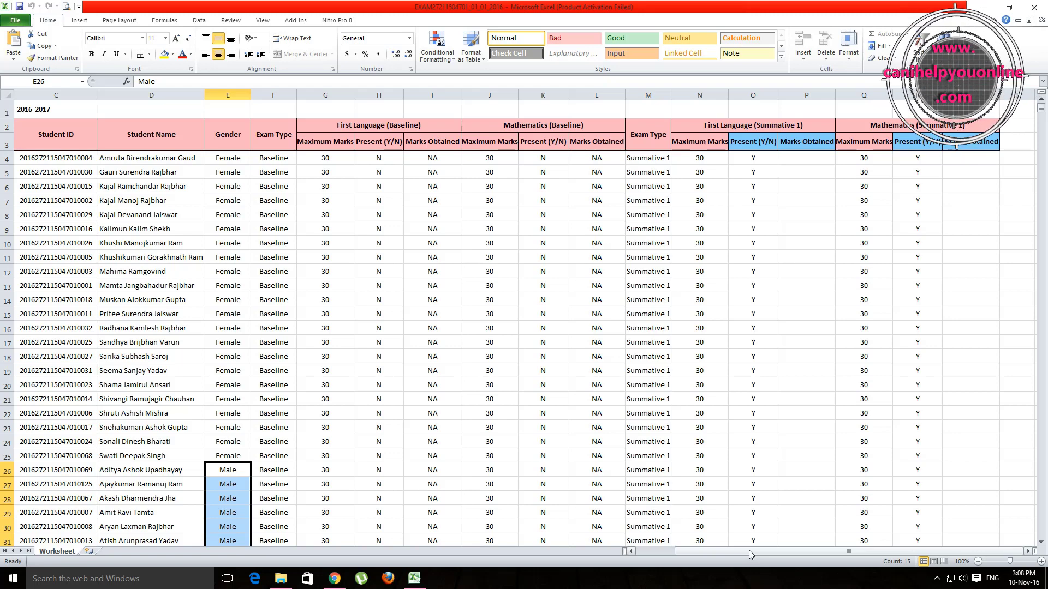
click(983, 8)
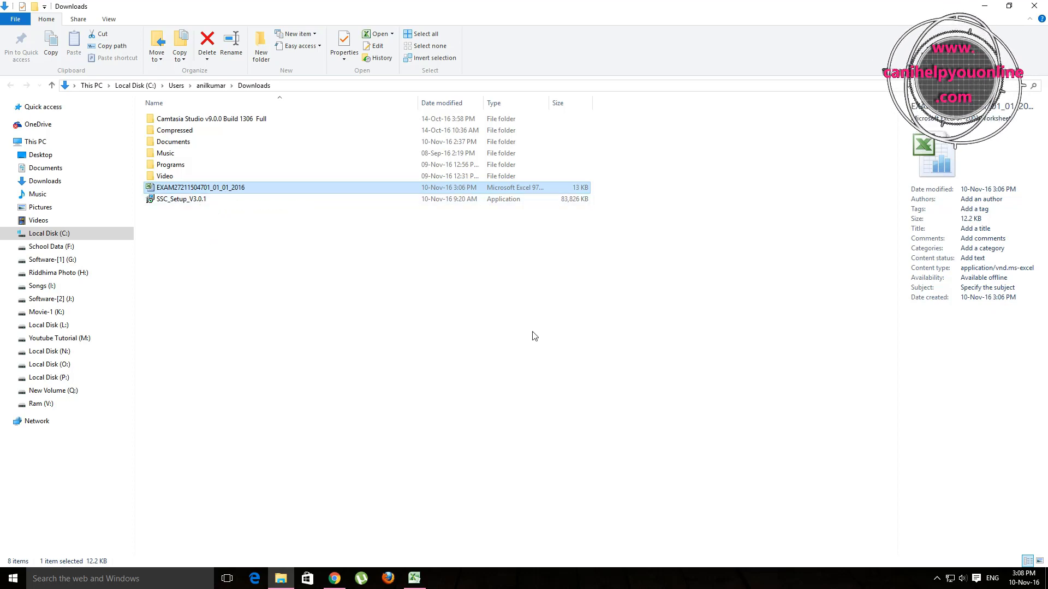
click(993, 6)
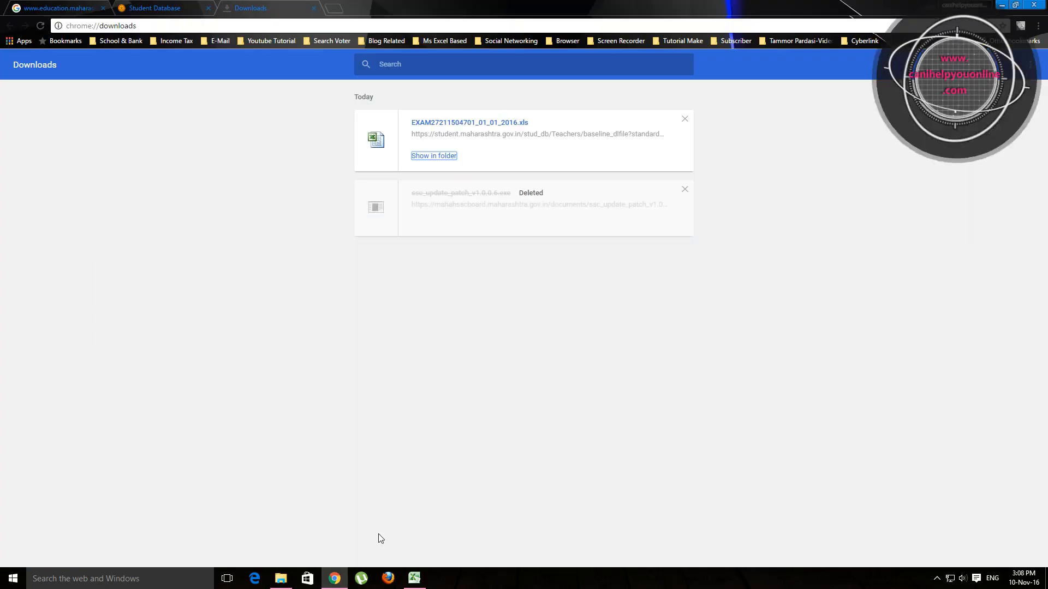
click(414, 579)
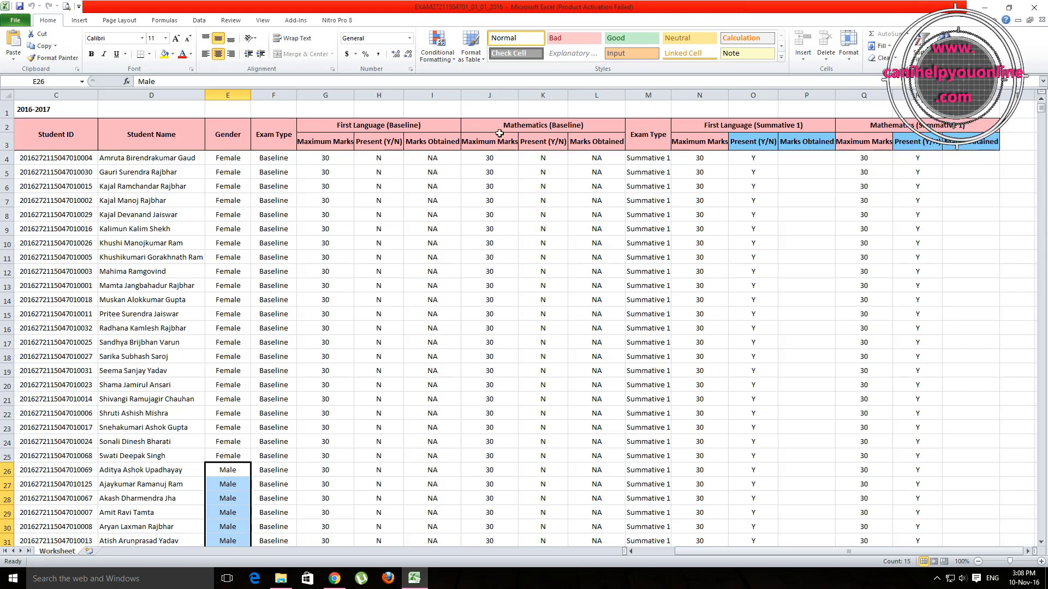
double_click(440, 186)
click(518, 322)
double_click(420, 200)
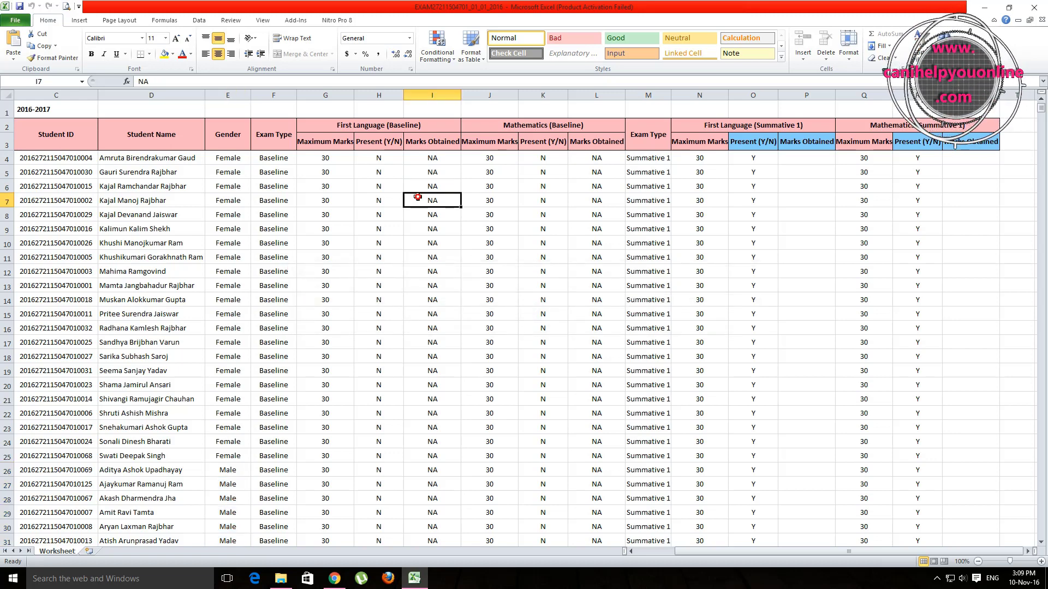
click(524, 320)
double_click(419, 215)
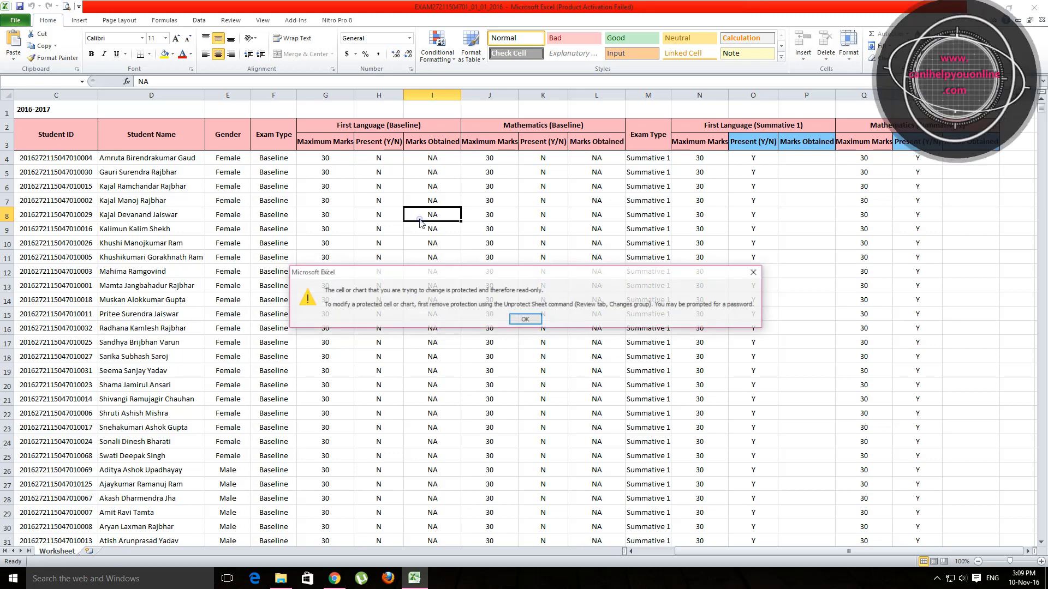
click(525, 319)
double_click(446, 214)
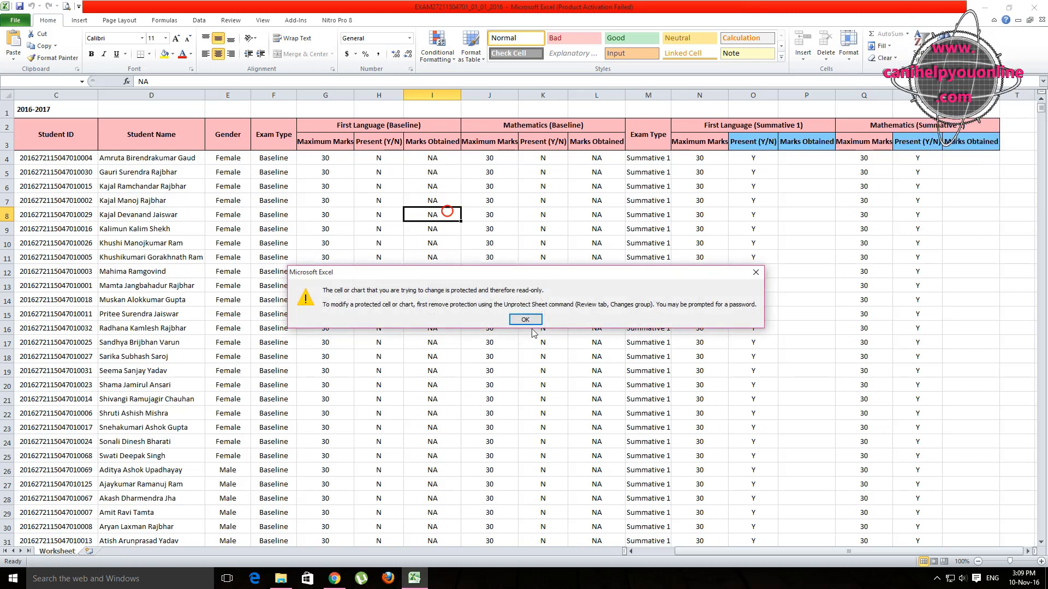
click(525, 319)
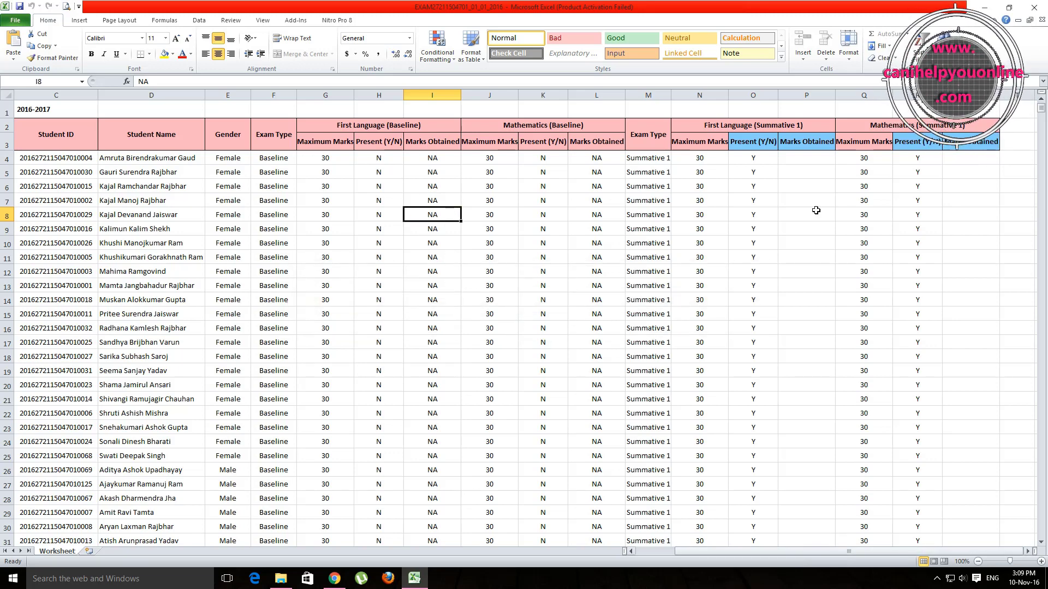
click(714, 92)
drag(714, 93, 971, 94)
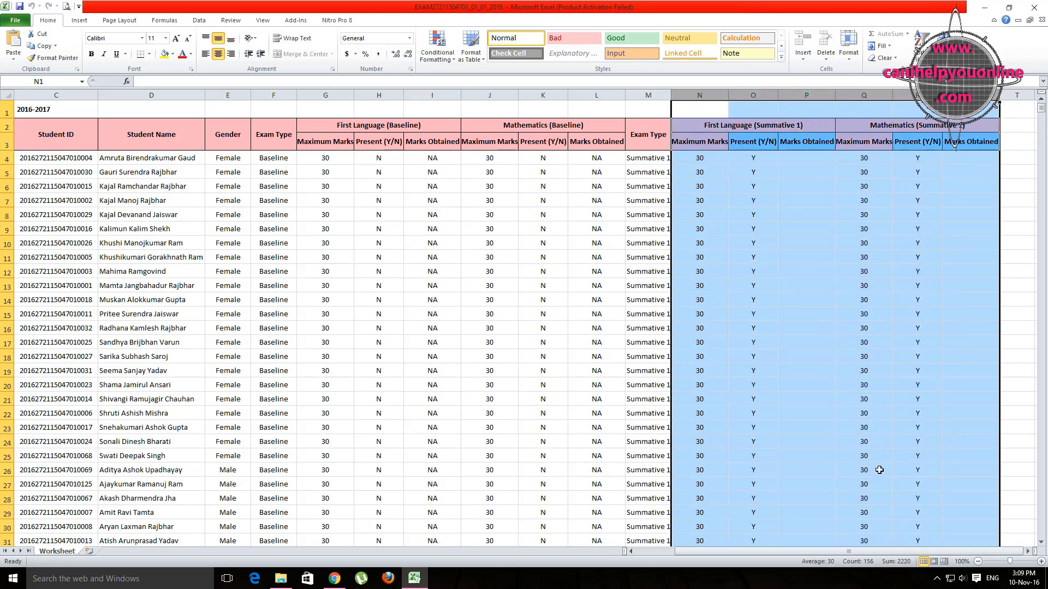
click(830, 262)
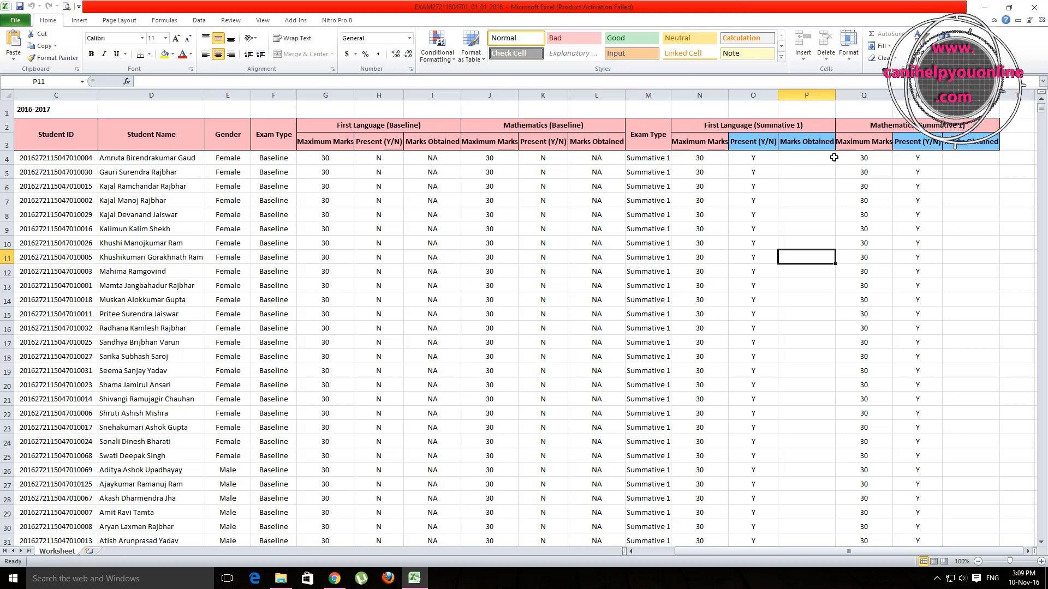
Step: Enter 14 in the first student's First Language cell P4, then delete it
click(813, 158)
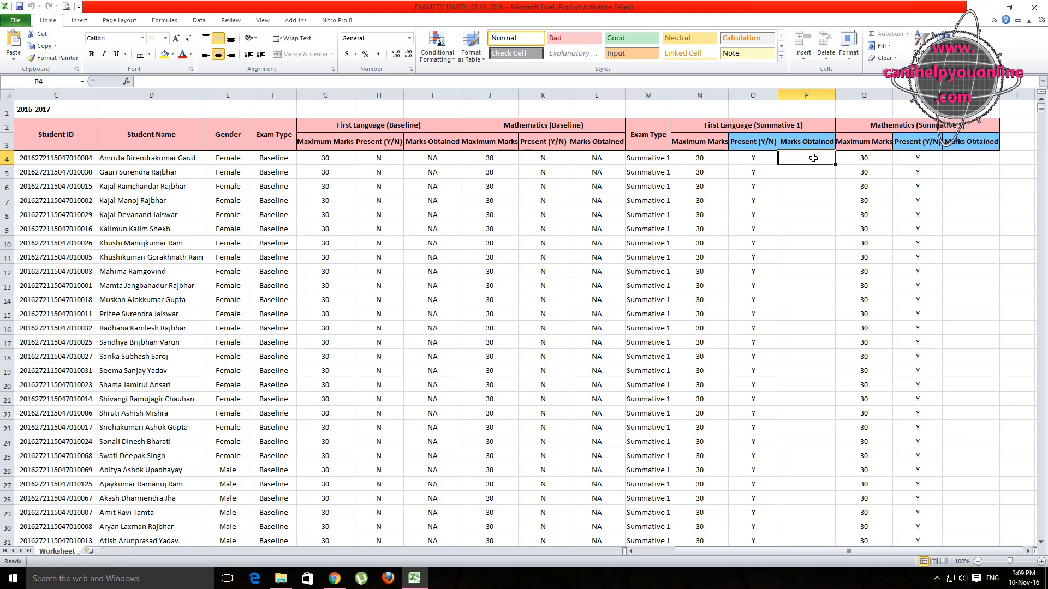
text(14)
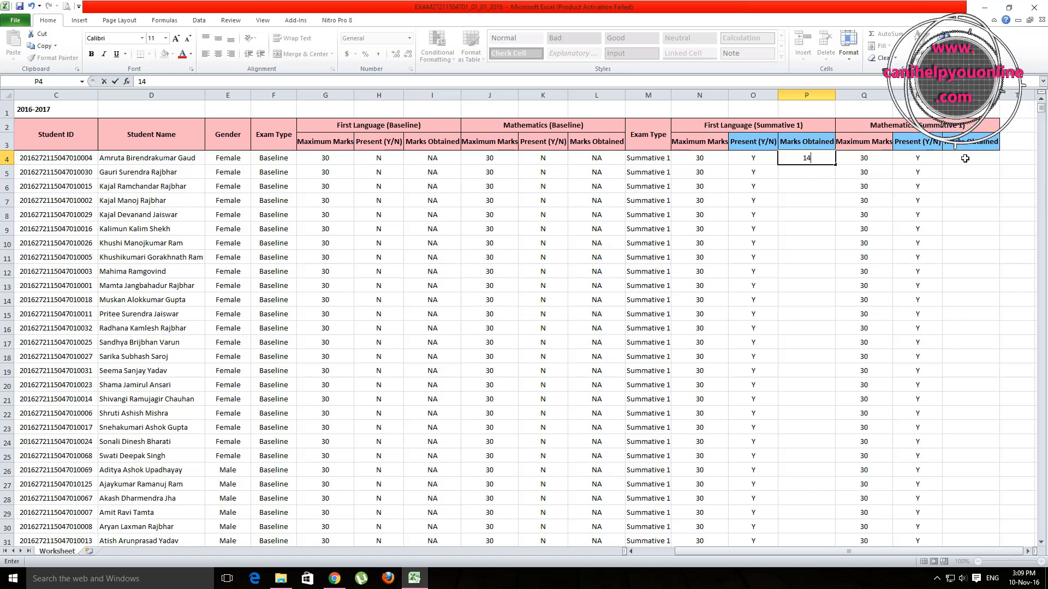
click(965, 158)
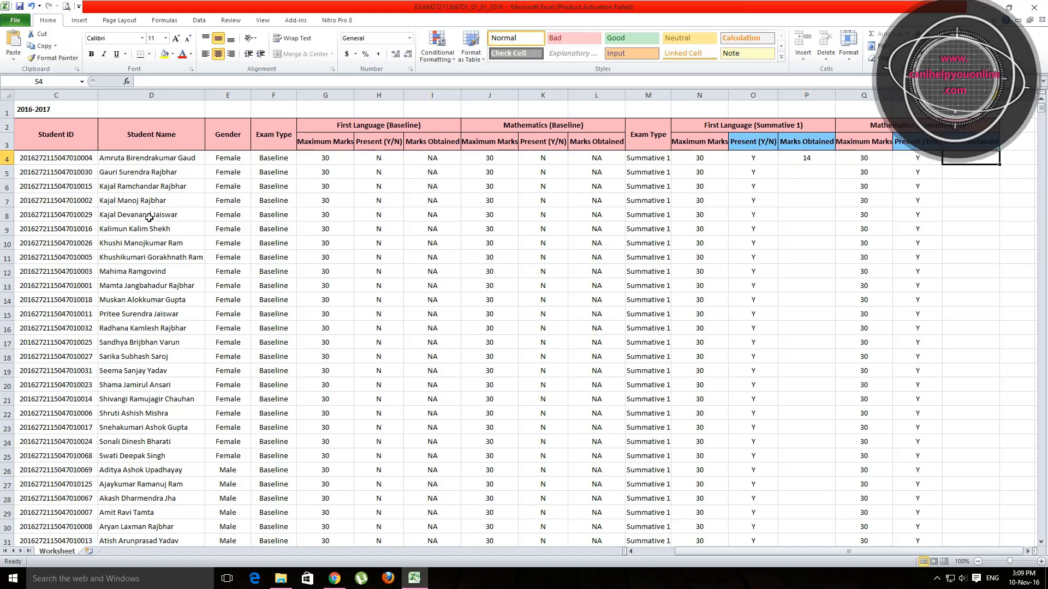
click(794, 155)
key(Delete)
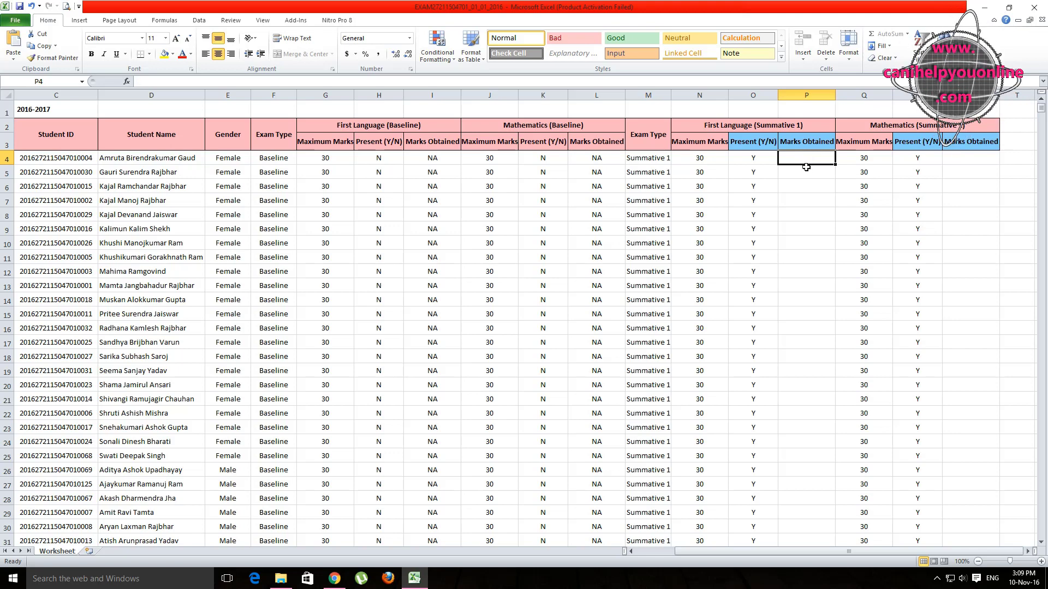
click(977, 240)
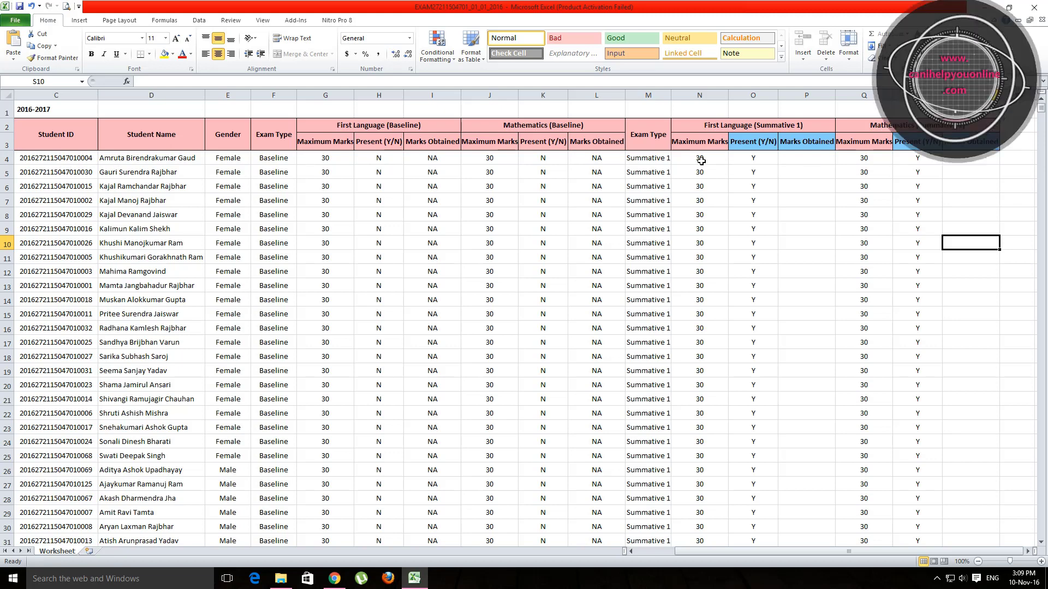
Step: Enter 25 in P4 and 26 in S4 as the first student's Summative 1 marks
click(810, 158)
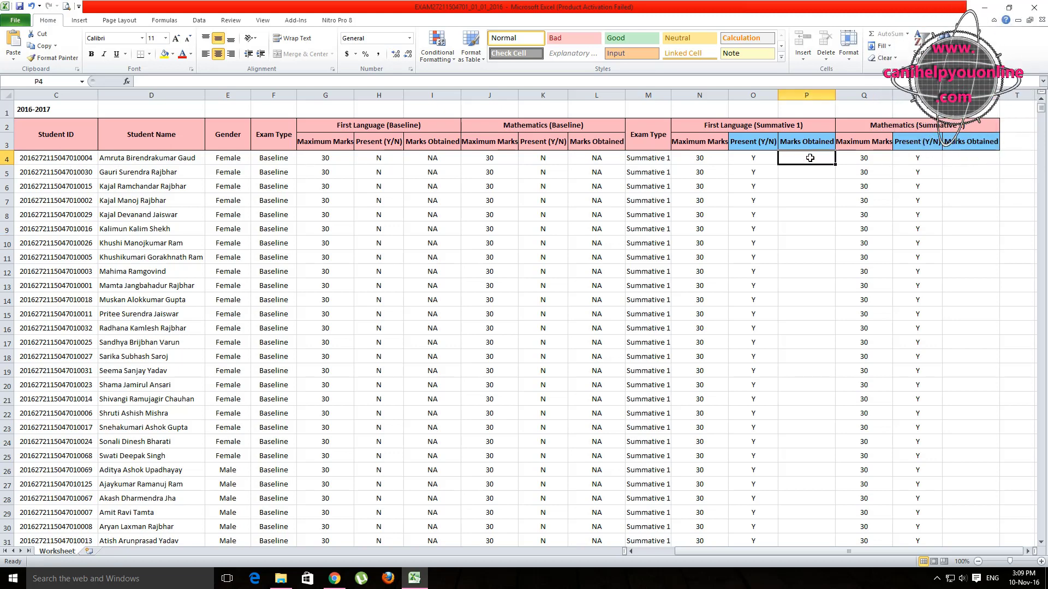
text(25)
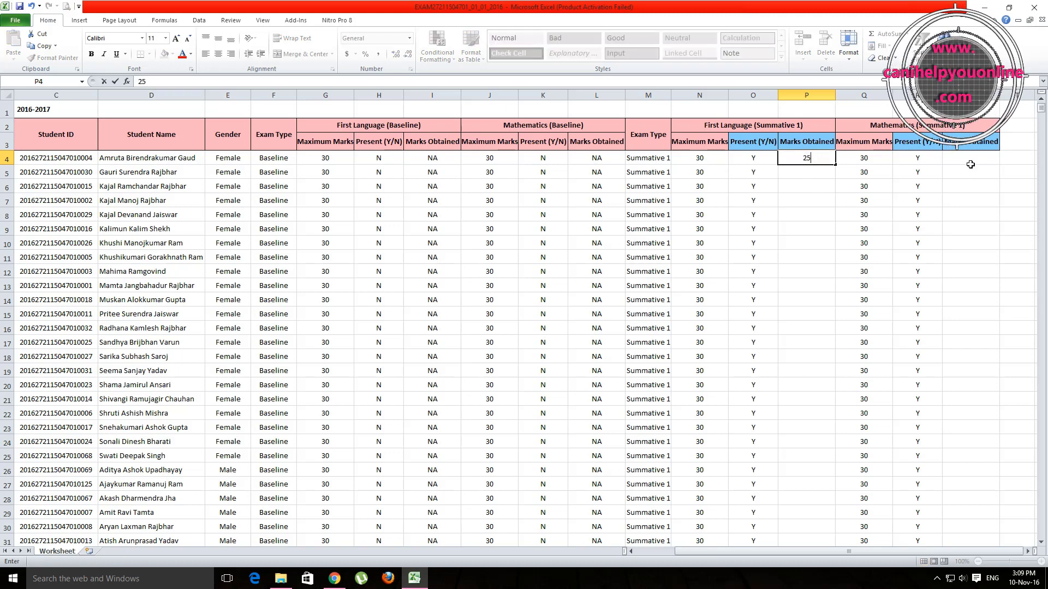
click(962, 158)
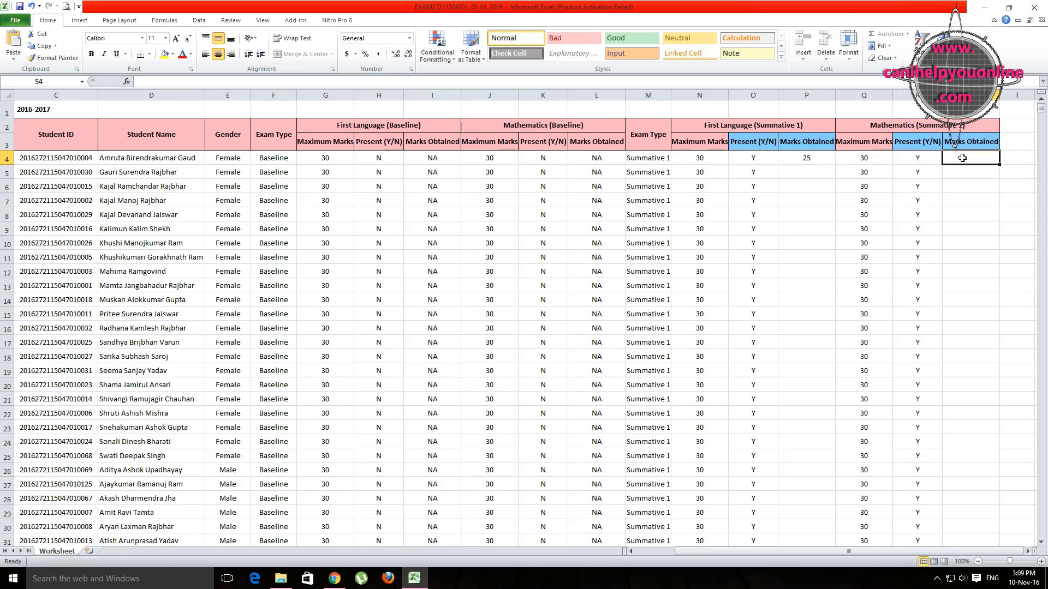
text(26)
click(970, 202)
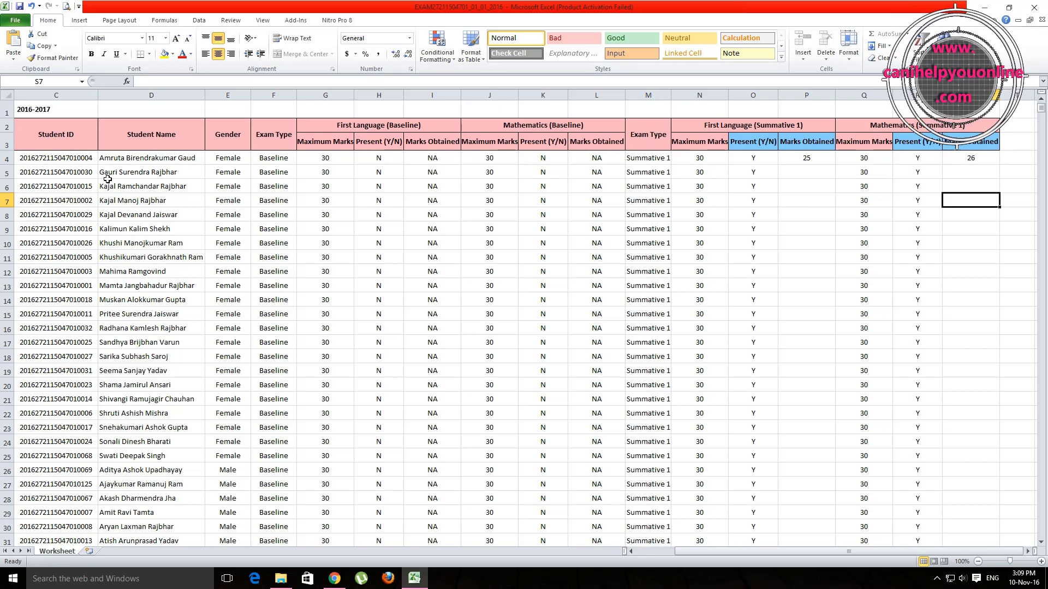
click(770, 170)
click(753, 188)
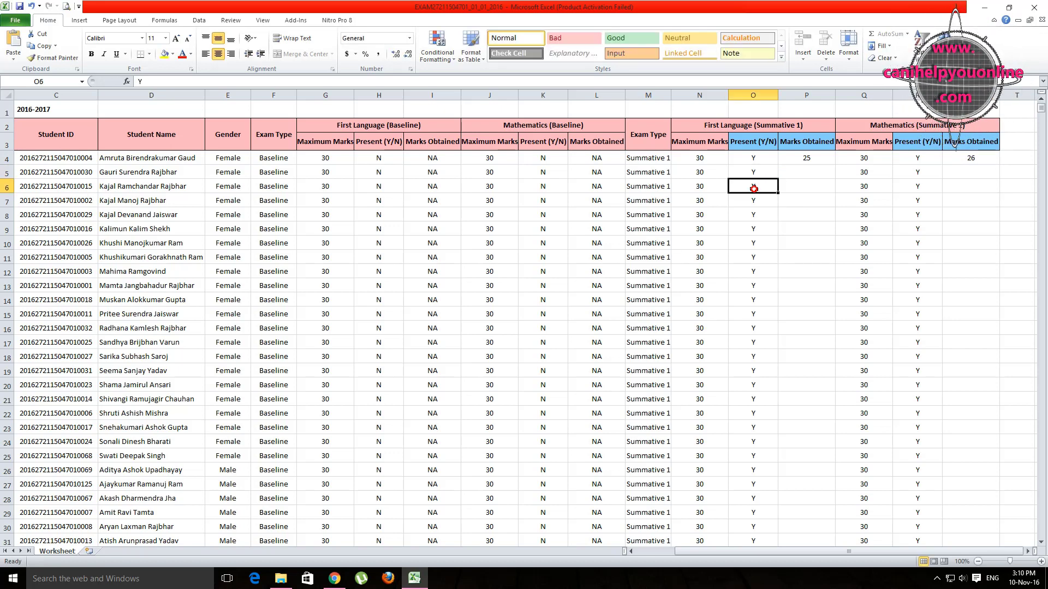
Step: Mark the row 5 student absent with N in O5 and R5
double_click(754, 188)
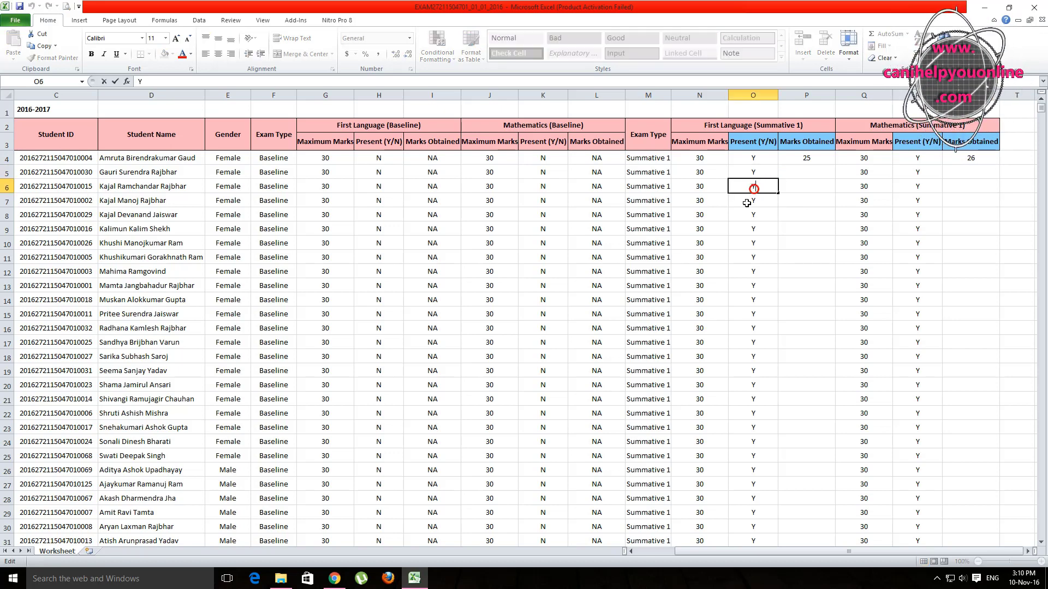
click(136, 175)
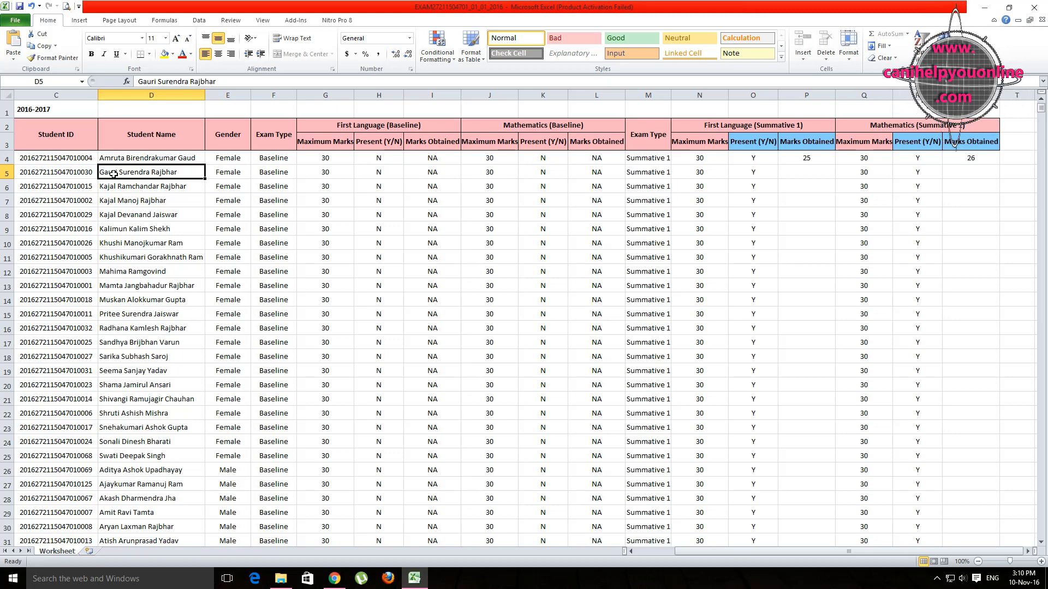
click(753, 172)
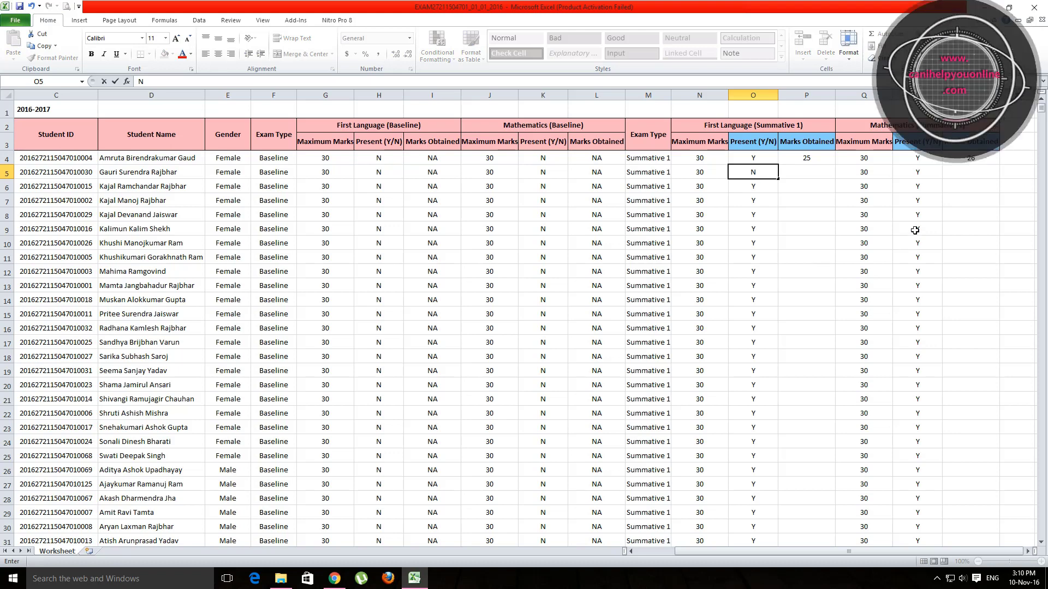
click(921, 174)
text(N)
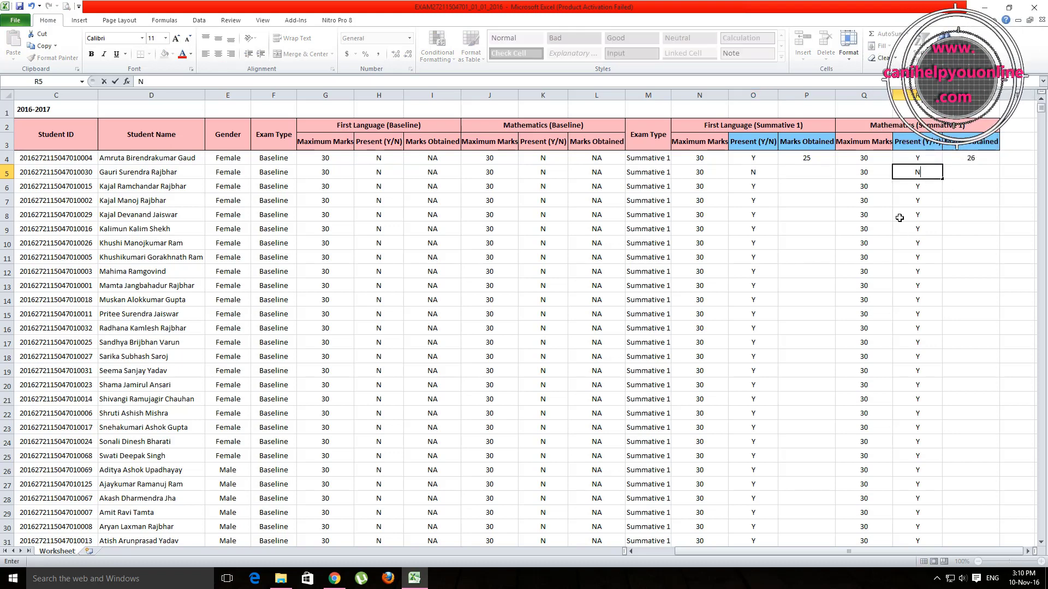
click(808, 173)
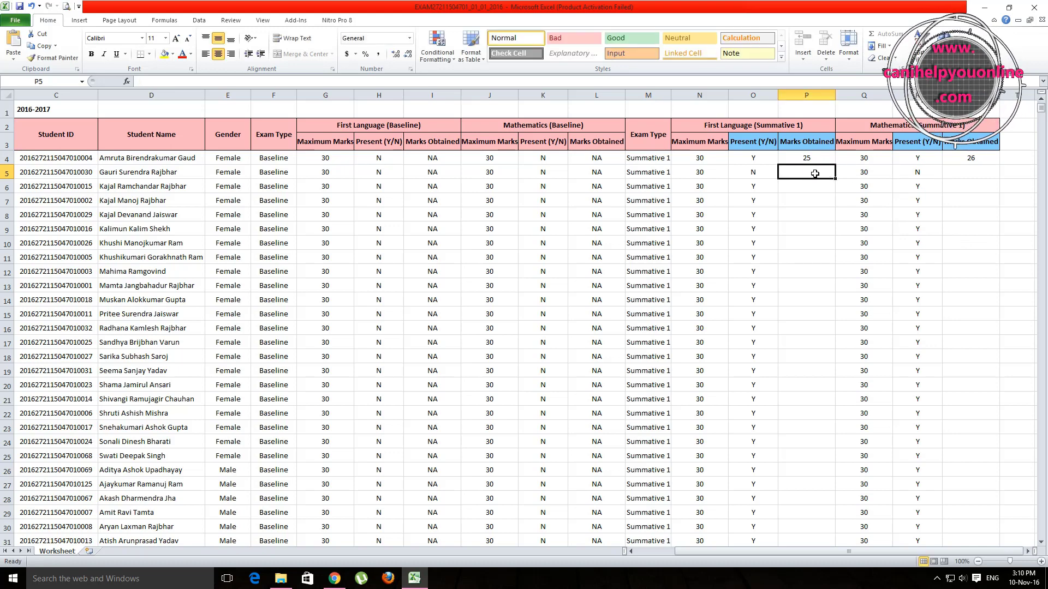
click(969, 170)
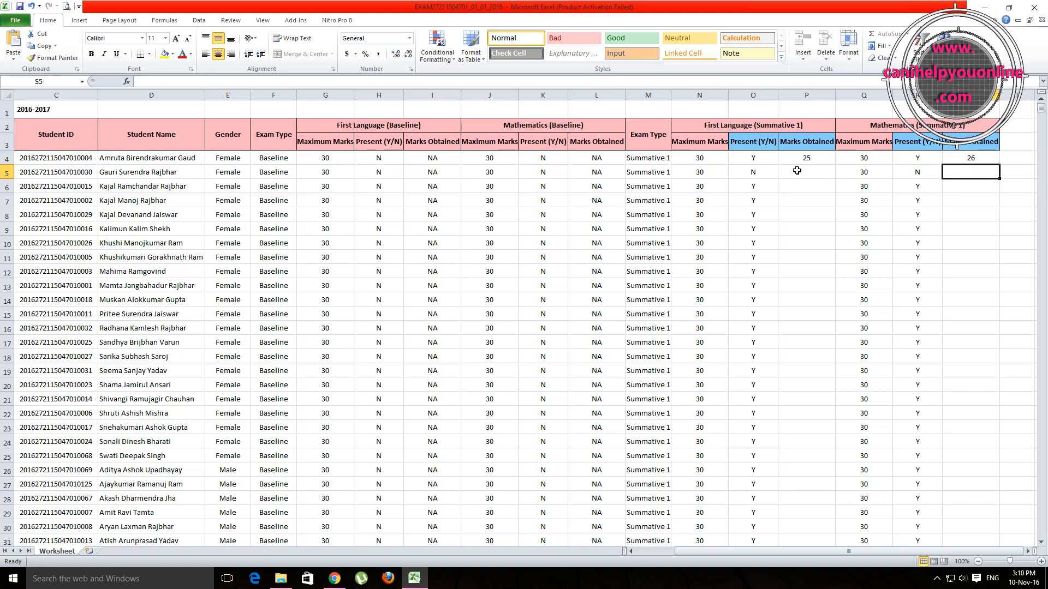
click(967, 175)
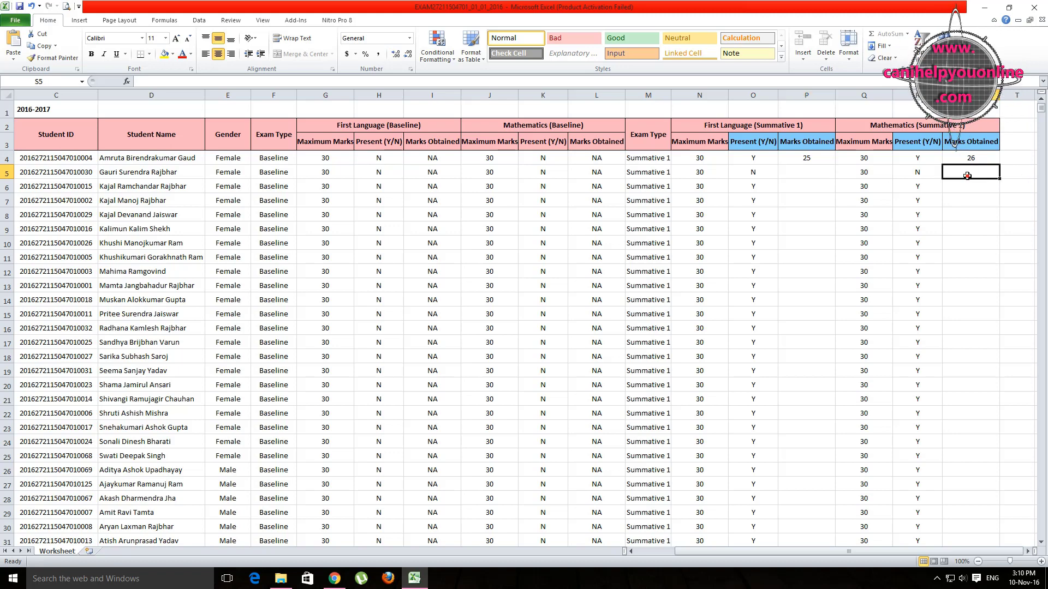
click(811, 173)
click(971, 172)
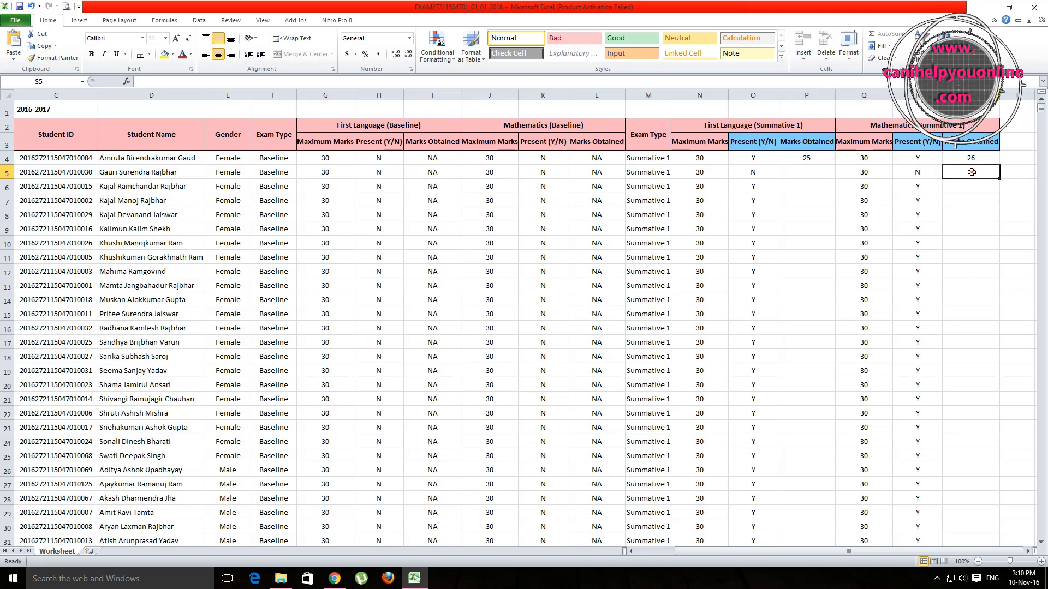
click(808, 173)
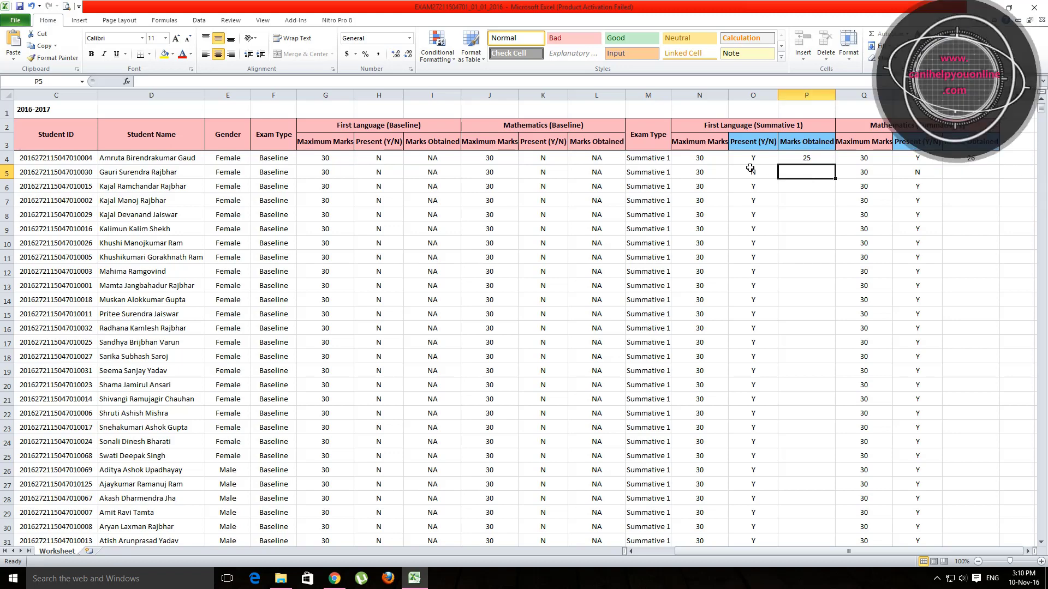
click(755, 94)
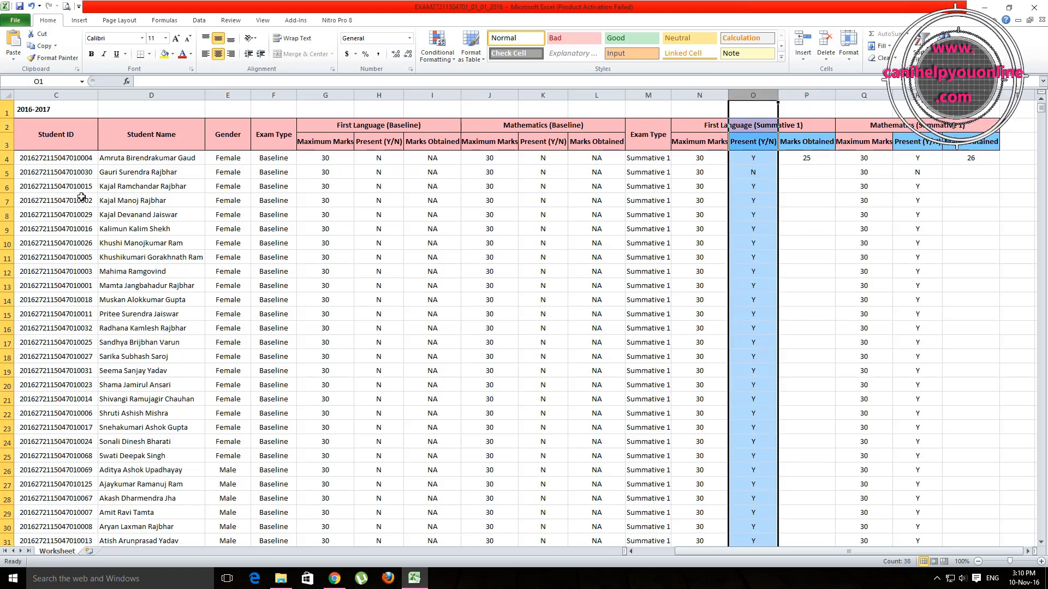
Step: Enter 29 in P6 and 27 in S6 for the row 6 student
click(106, 187)
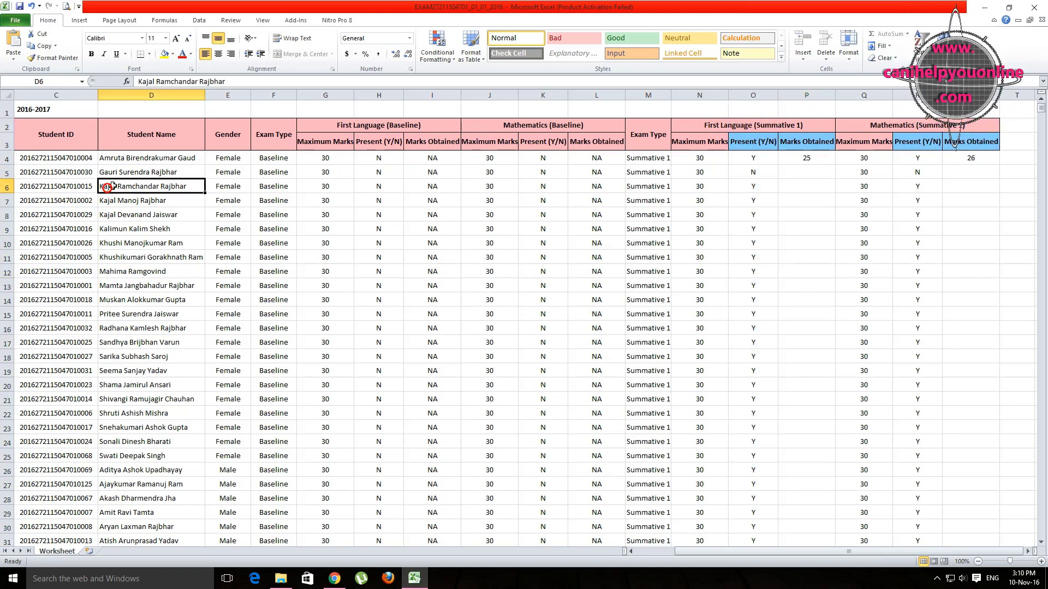
click(801, 186)
text(29)
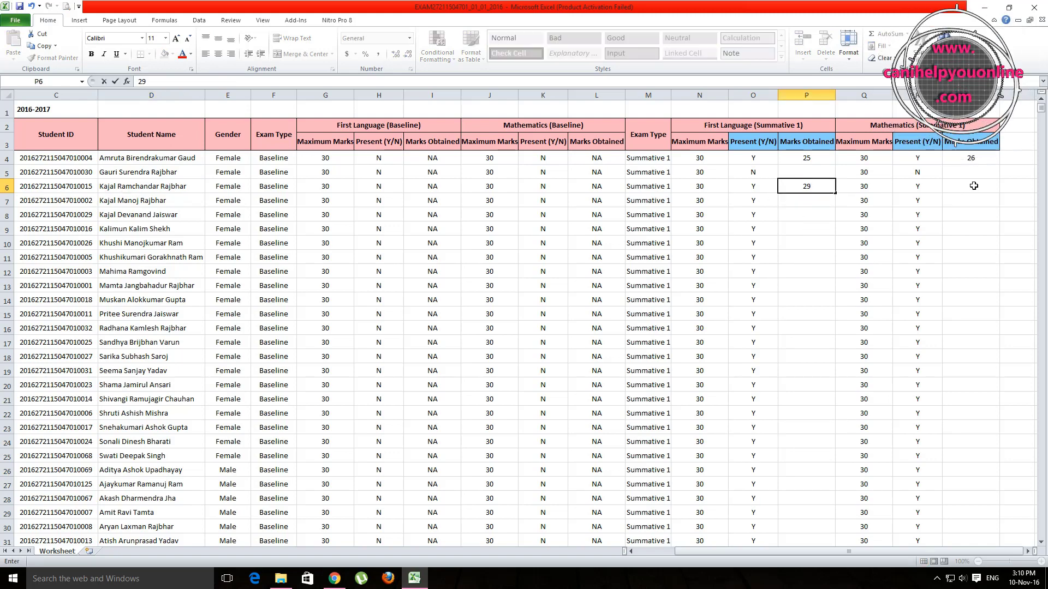
click(973, 186)
text(27)
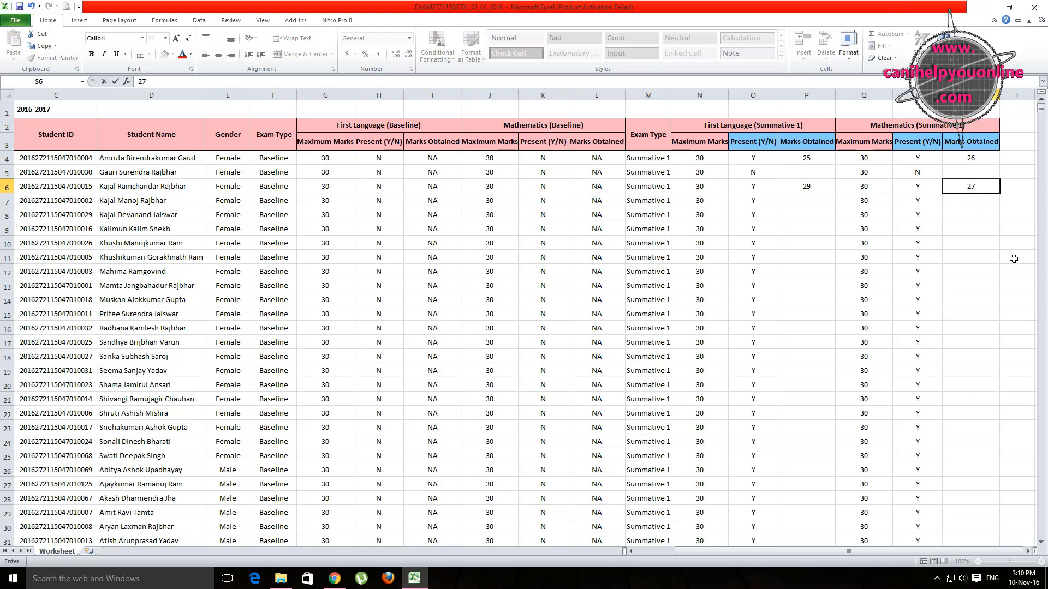
click(989, 257)
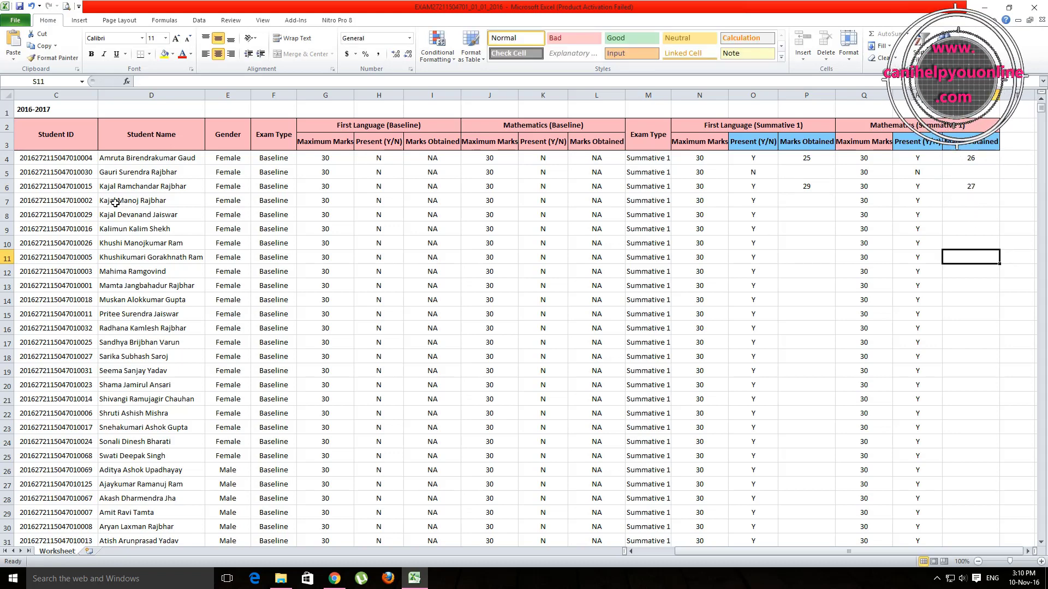
Step: Mark the row 7 student absent with N in O7 and R7
click(745, 205)
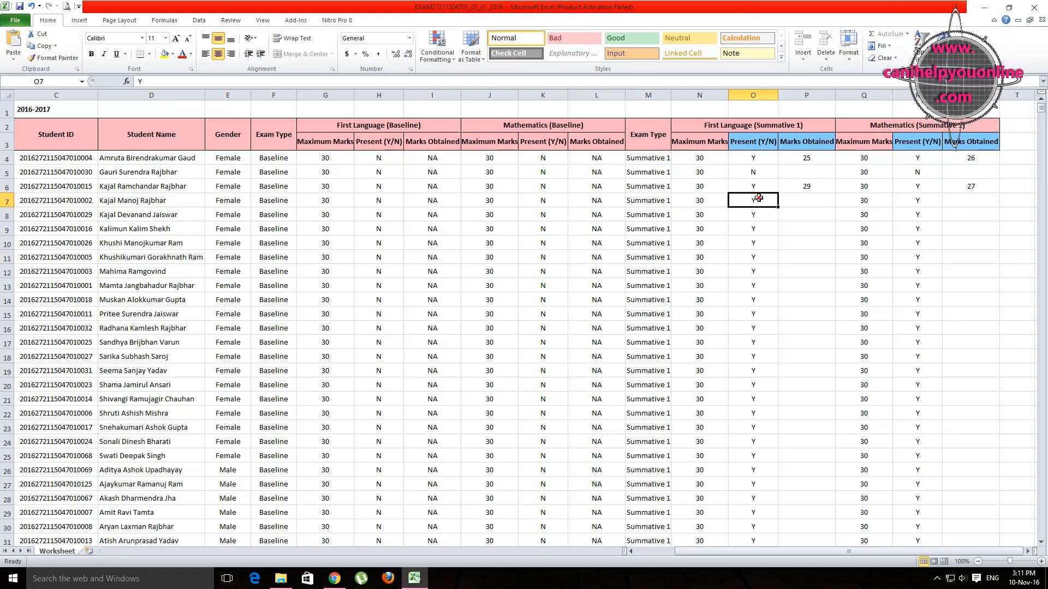
text(N)
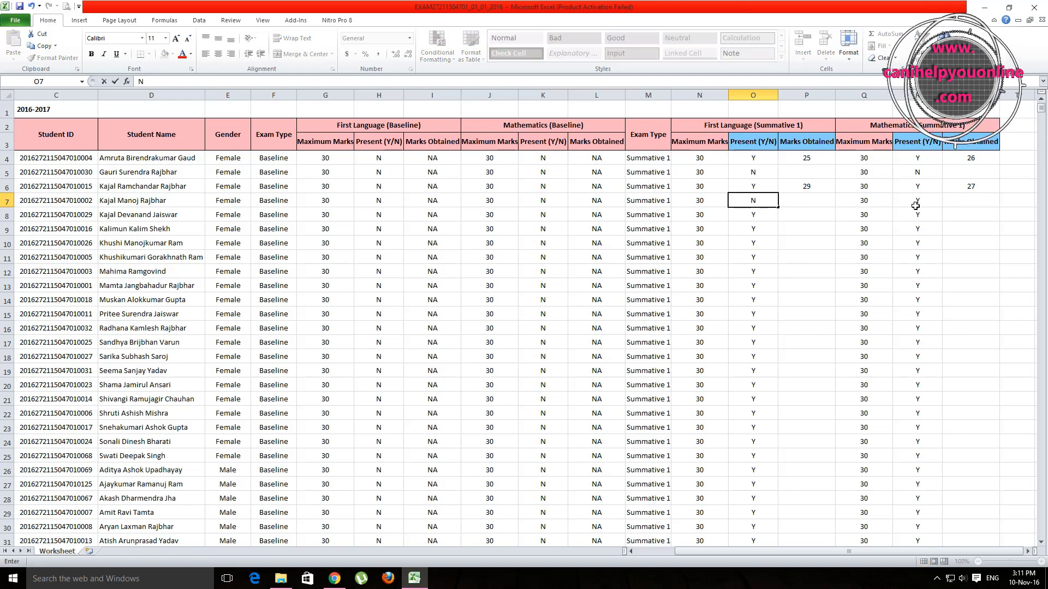
click(917, 202)
text(N)
click(974, 270)
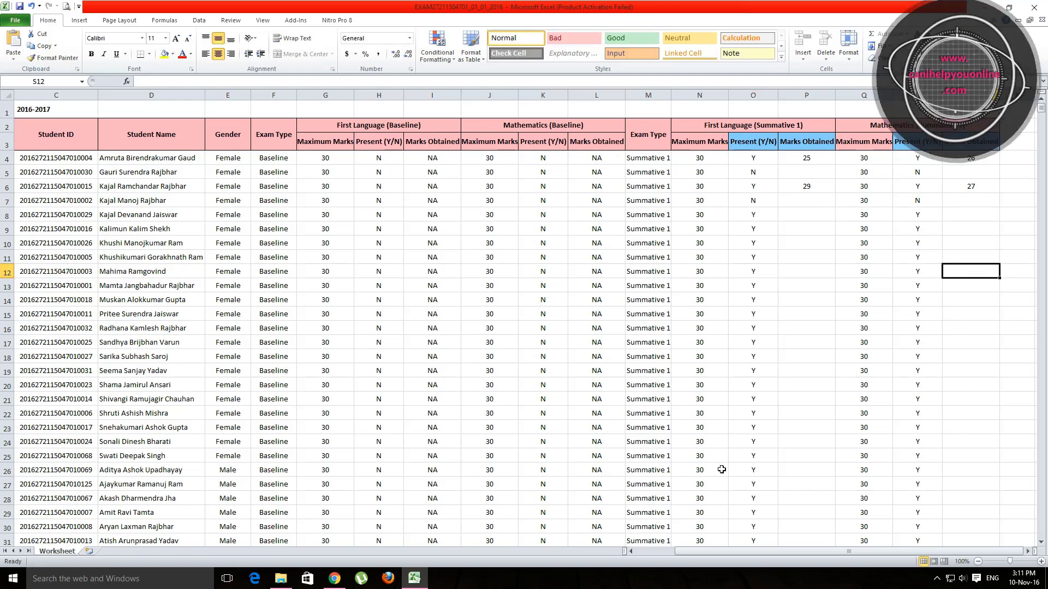
scroll(820, 431, down, 6)
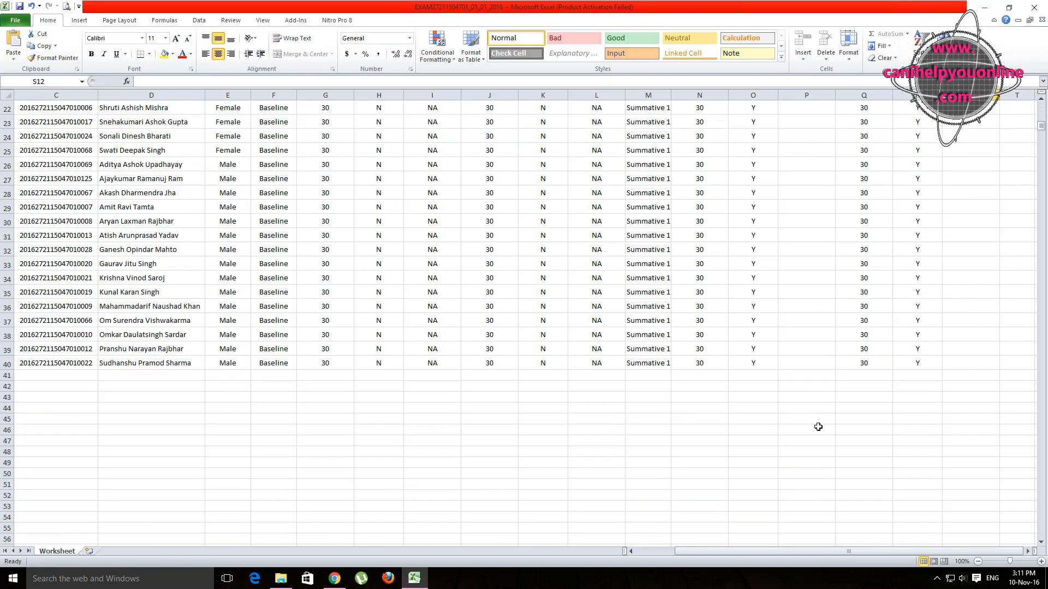
scroll(818, 428, up, 6)
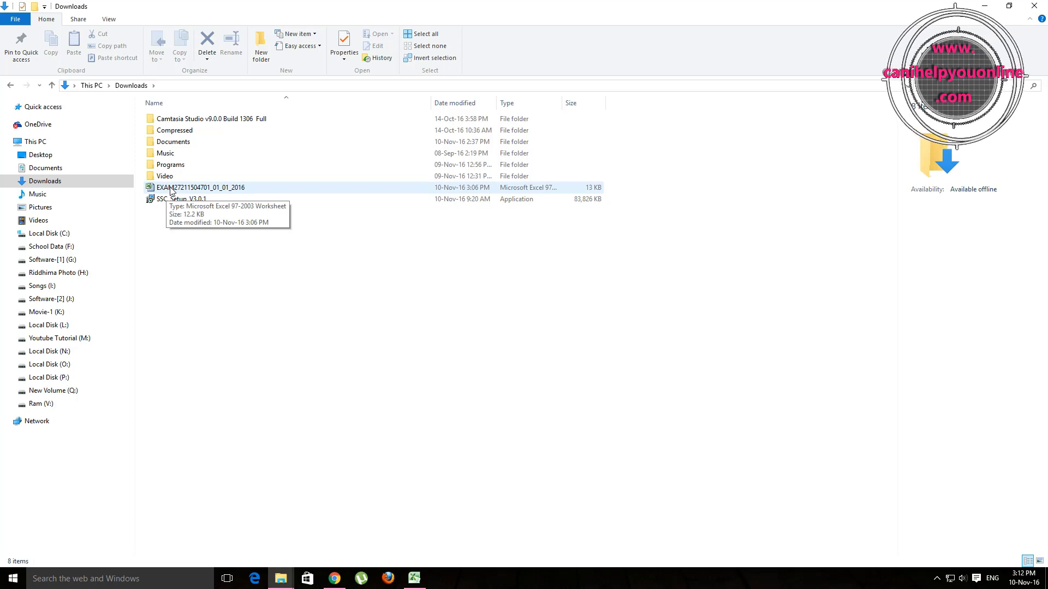
Step: Copy the downloaded marks workbook's file name in Downloads, then return to the Excel workbook
right_click(170, 188)
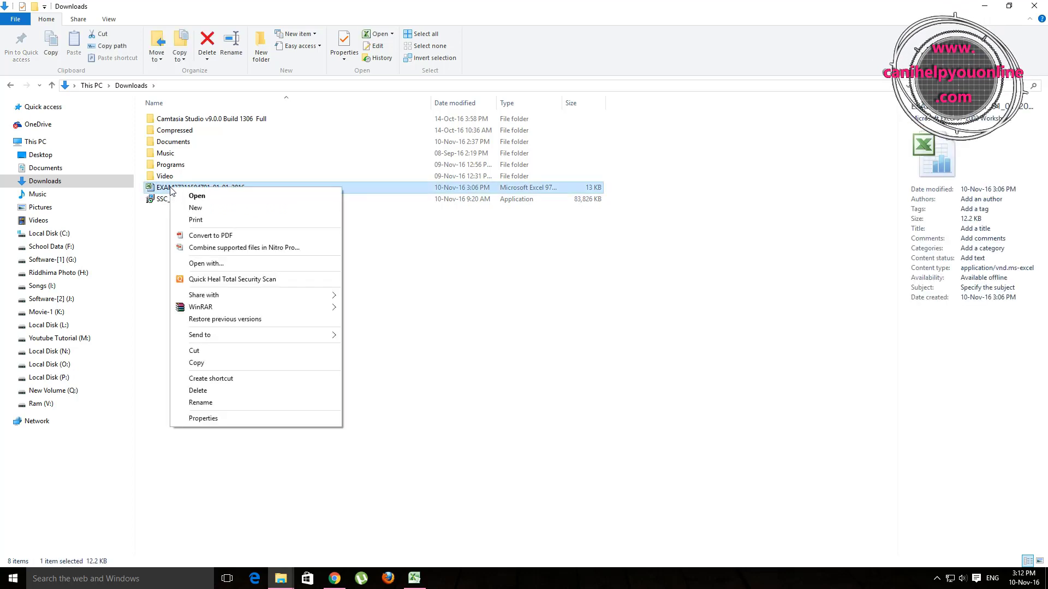
click(201, 403)
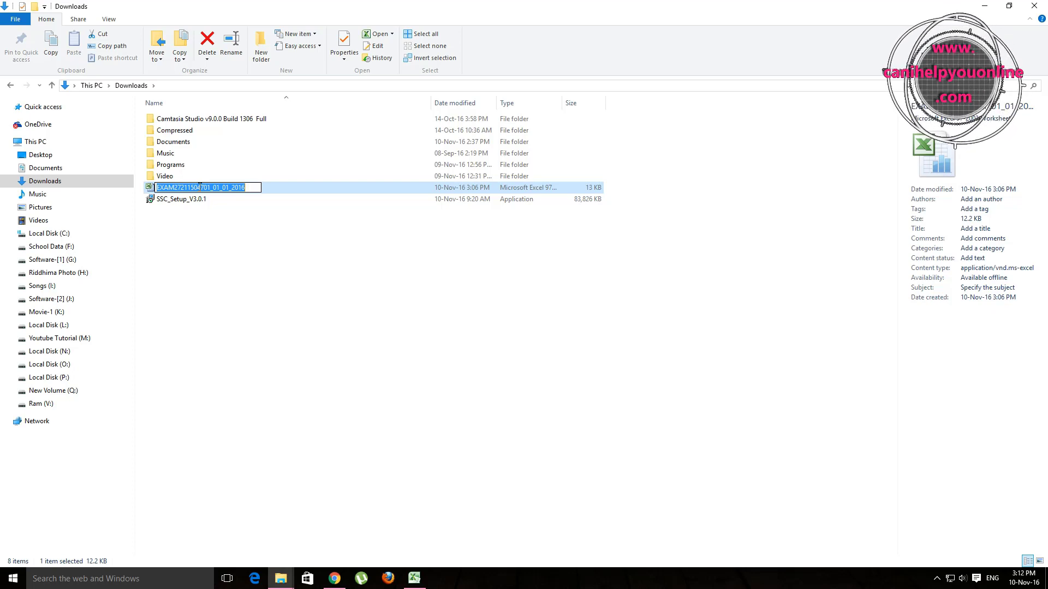
right_click(199, 187)
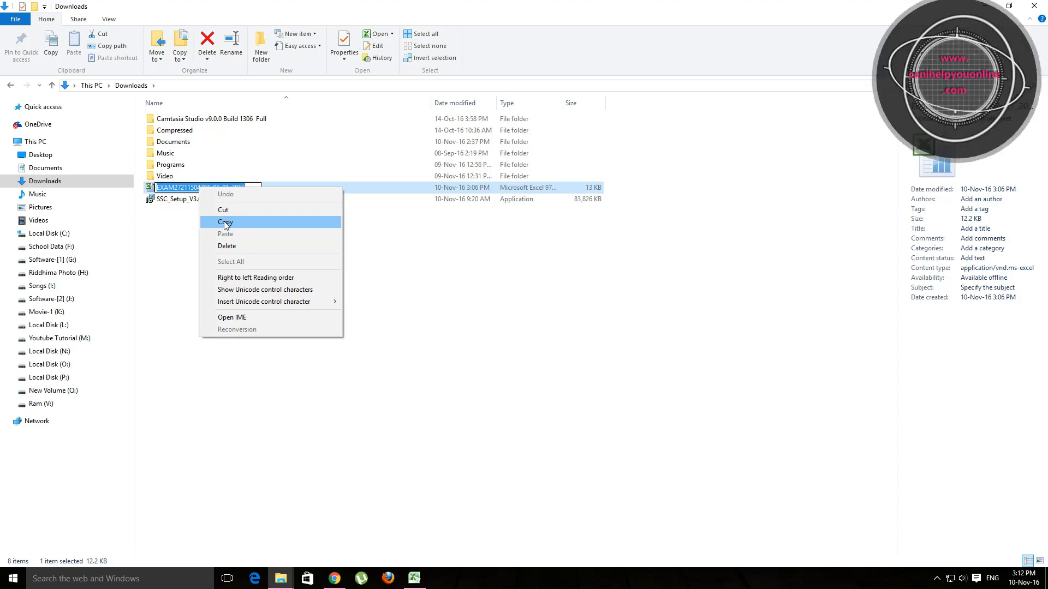
click(225, 222)
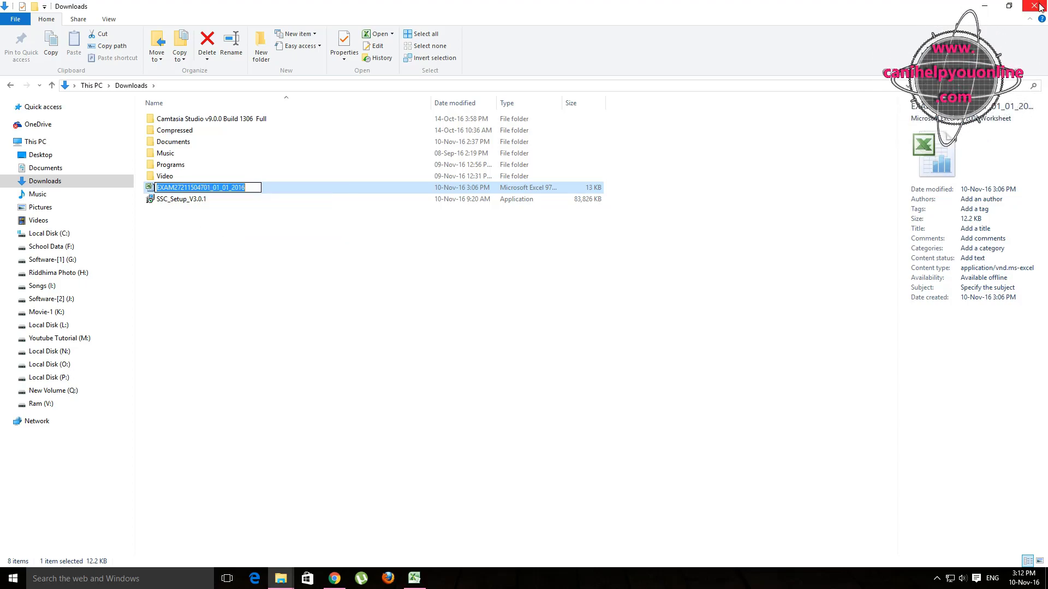
click(1038, 7)
click(420, 581)
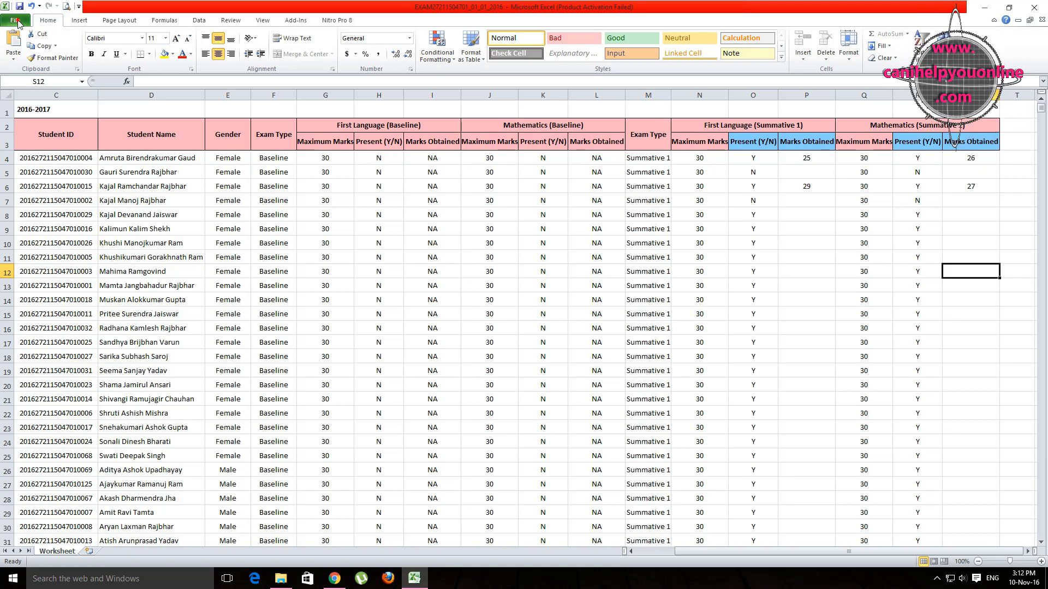
click(18, 23)
click(22, 57)
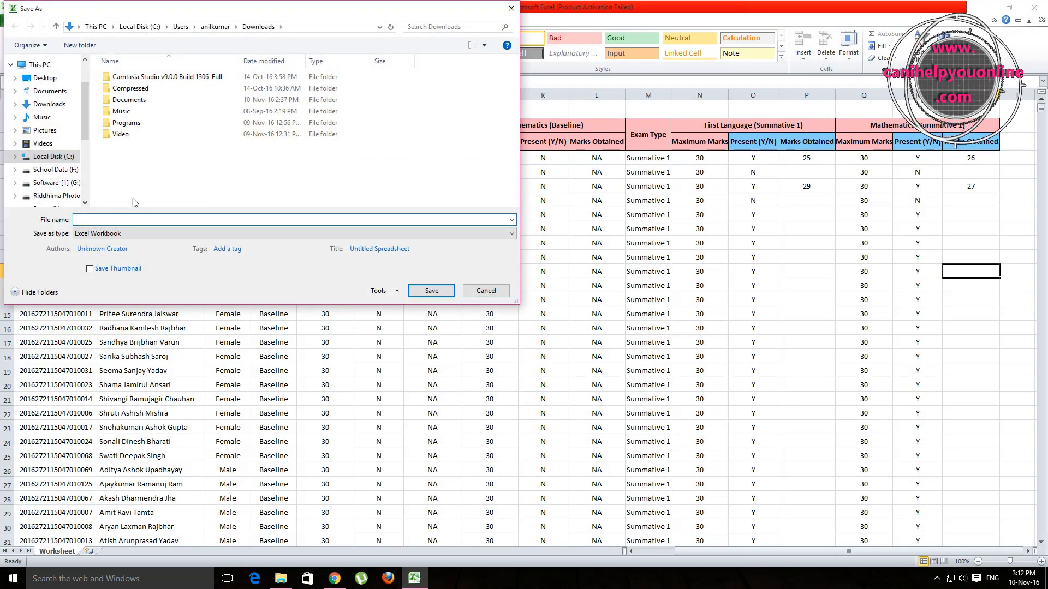
click(85, 221)
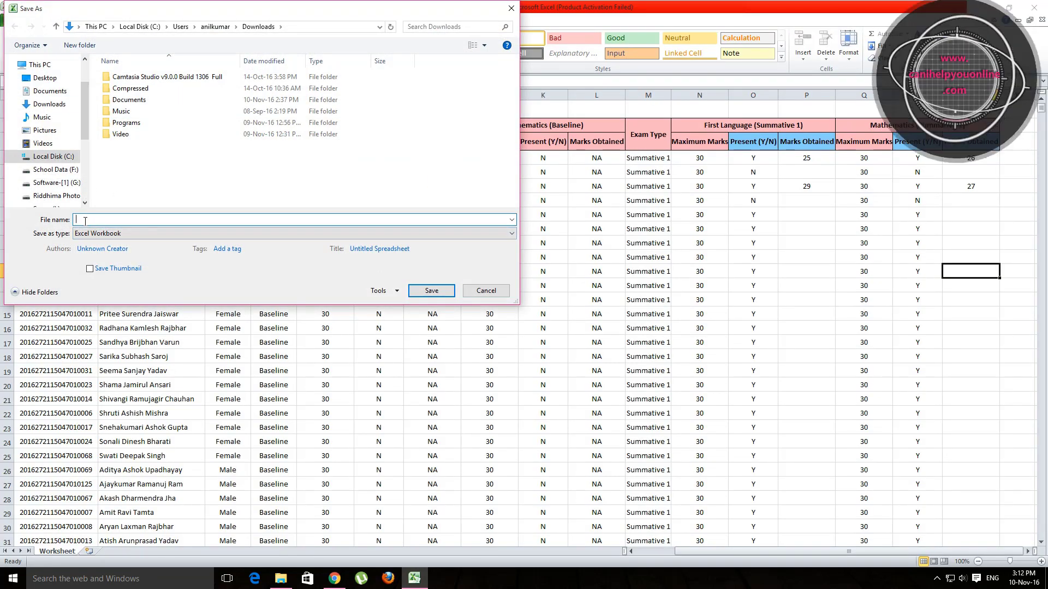
right_click(85, 219)
click(109, 265)
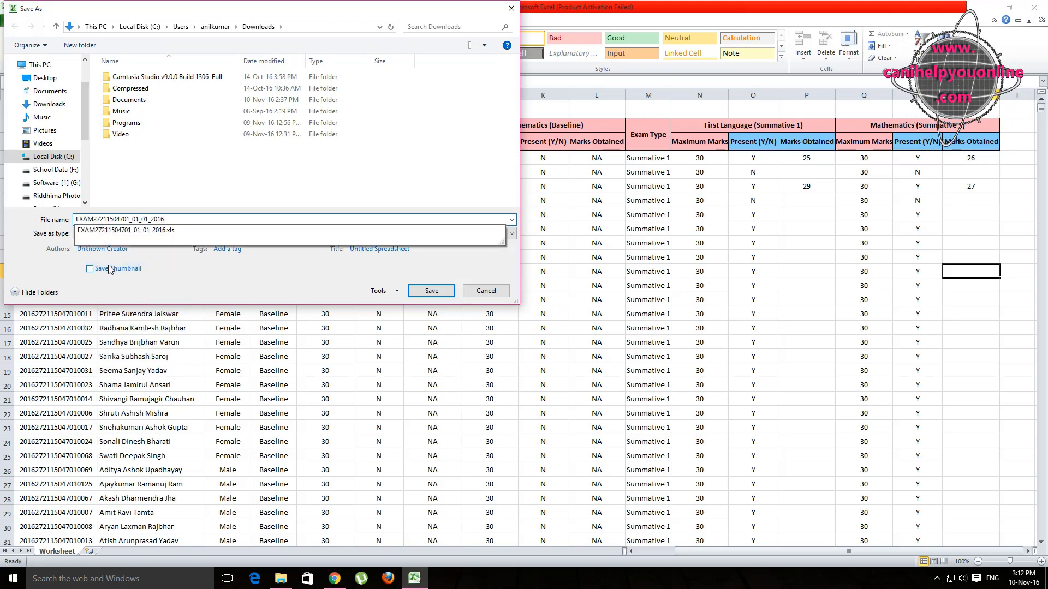
click(148, 230)
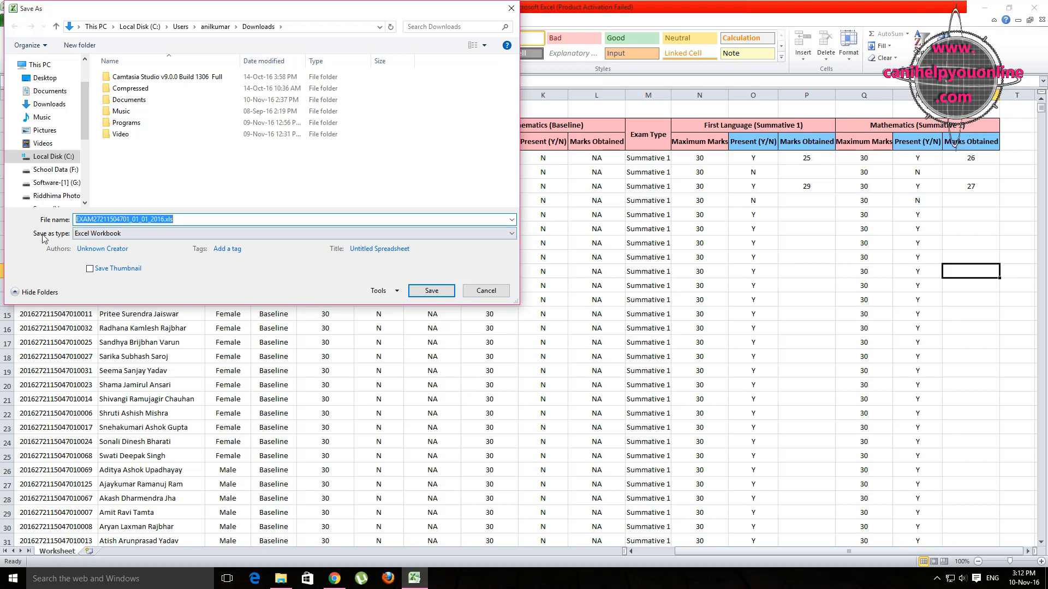
Step: Save it as CSV (Comma delimited) on the Desktop, keep the format, and close Excel without saving
click(131, 234)
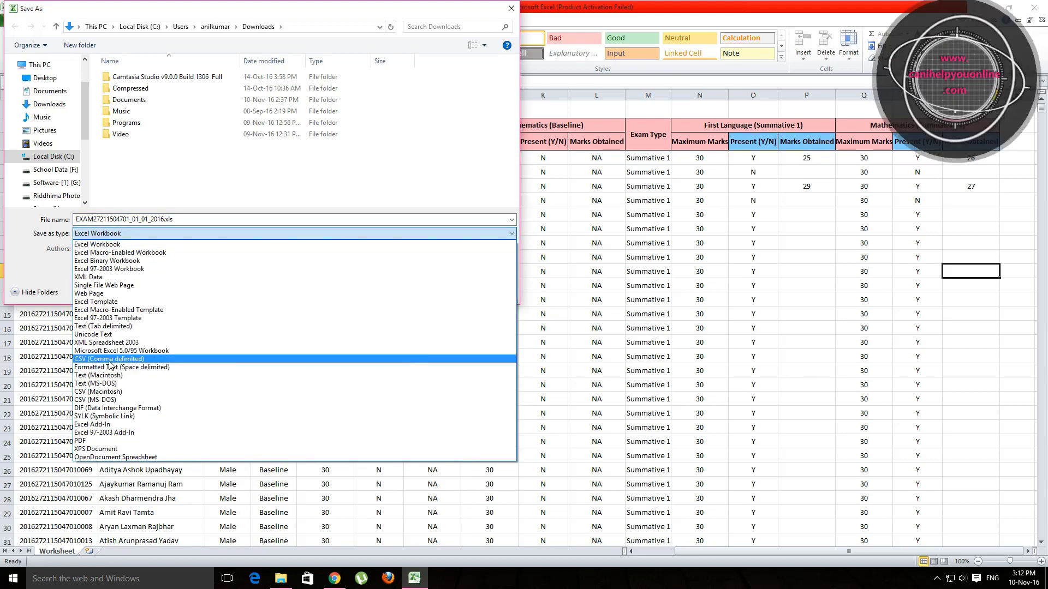
click(113, 360)
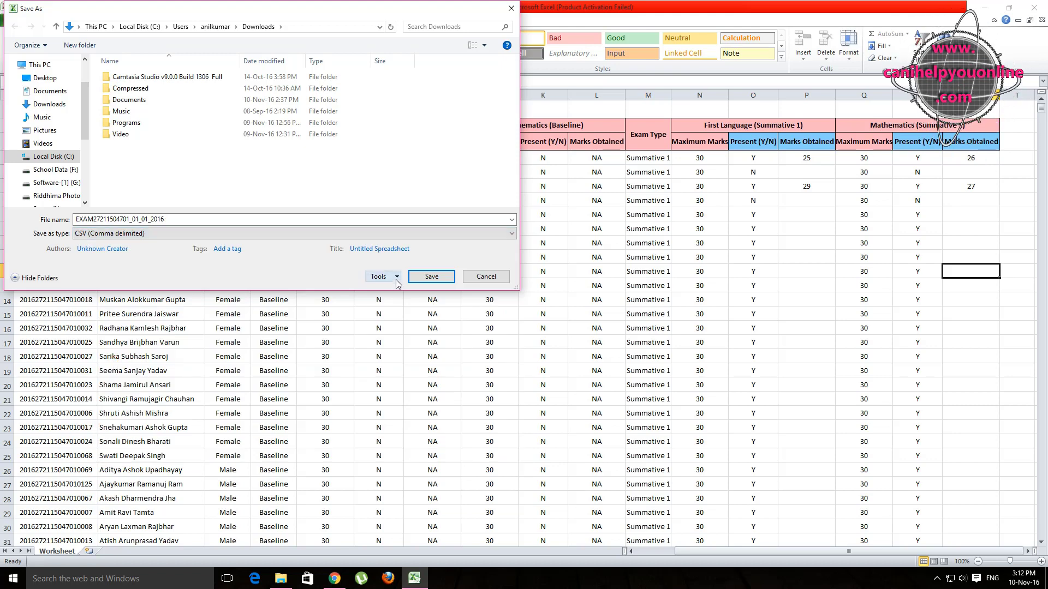
click(46, 79)
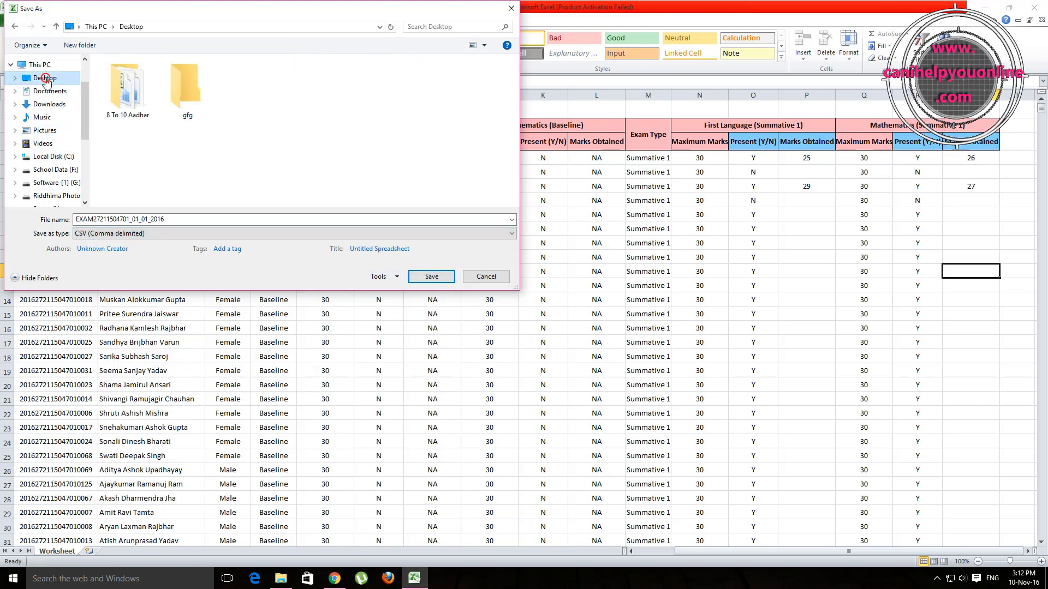
click(431, 277)
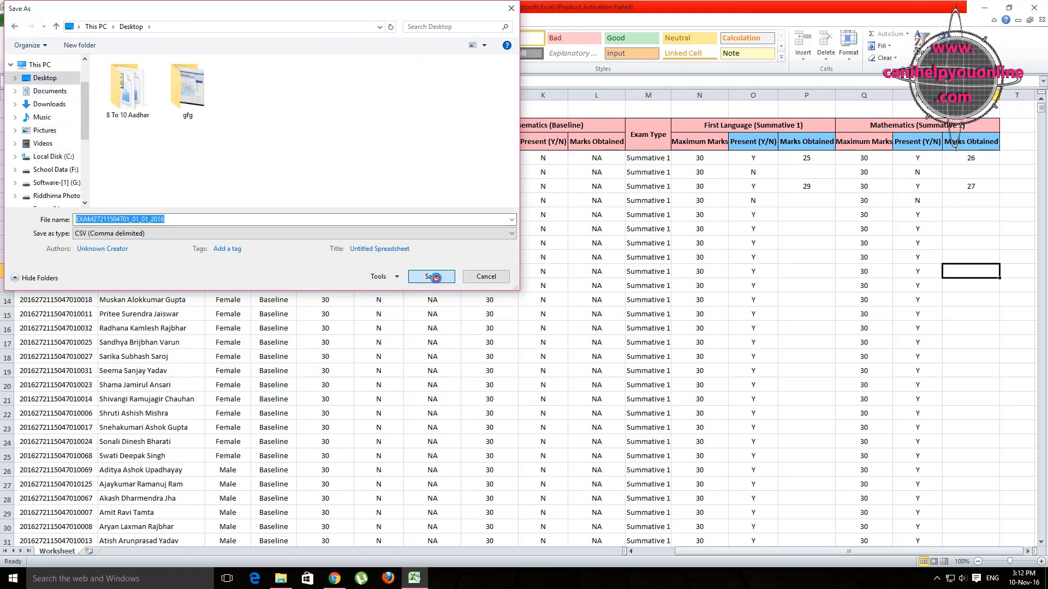
click(483, 326)
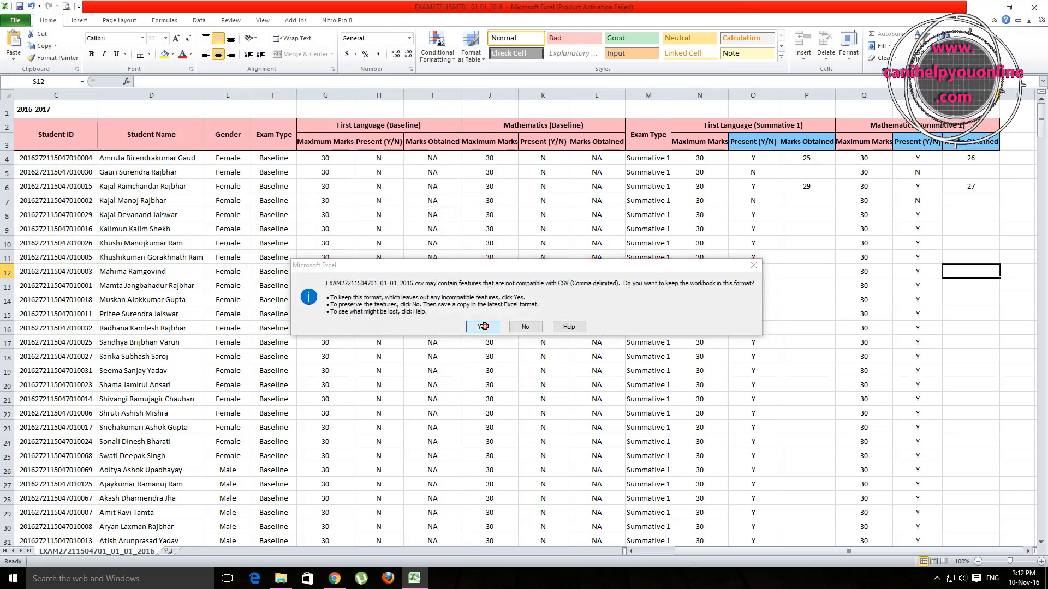
click(1033, 11)
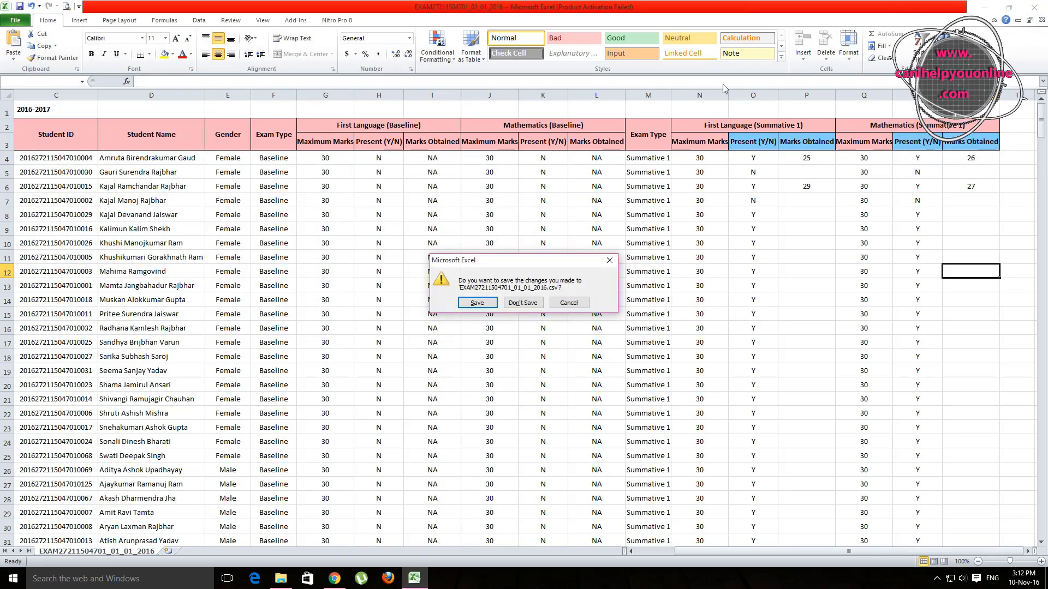
click(529, 305)
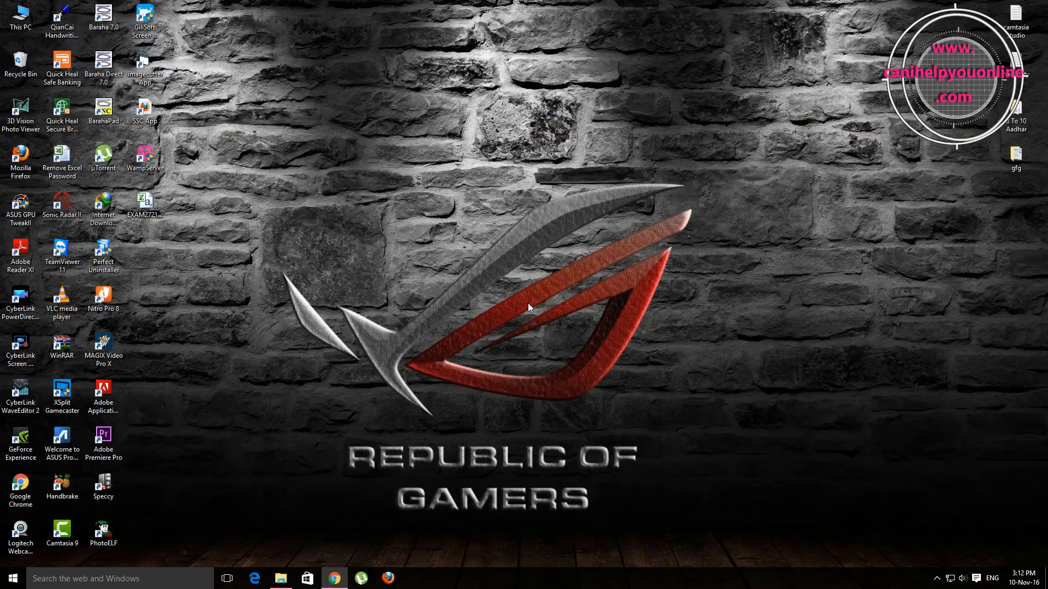
Step: Select the new EXAM CSV icon on the desktop, then return to Chrome's Student Database tab
click(148, 211)
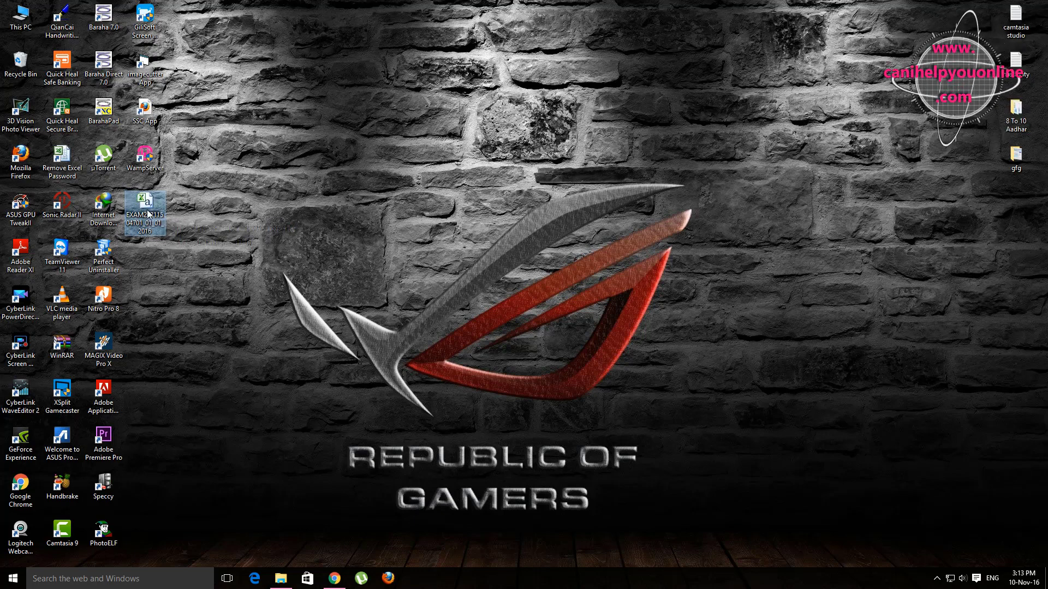
mouse_move(335, 581)
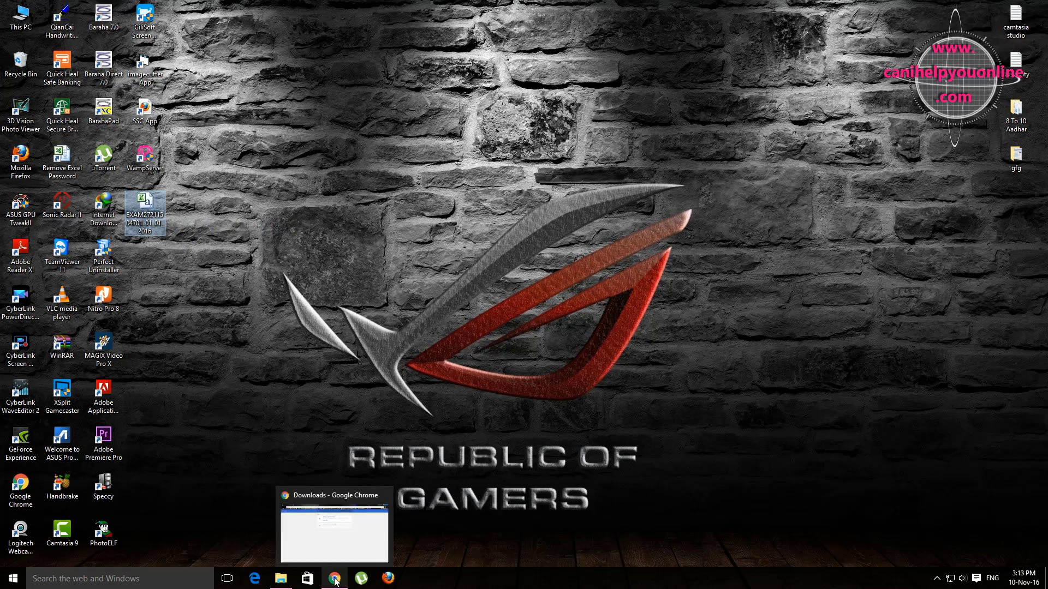
click(336, 581)
click(162, 7)
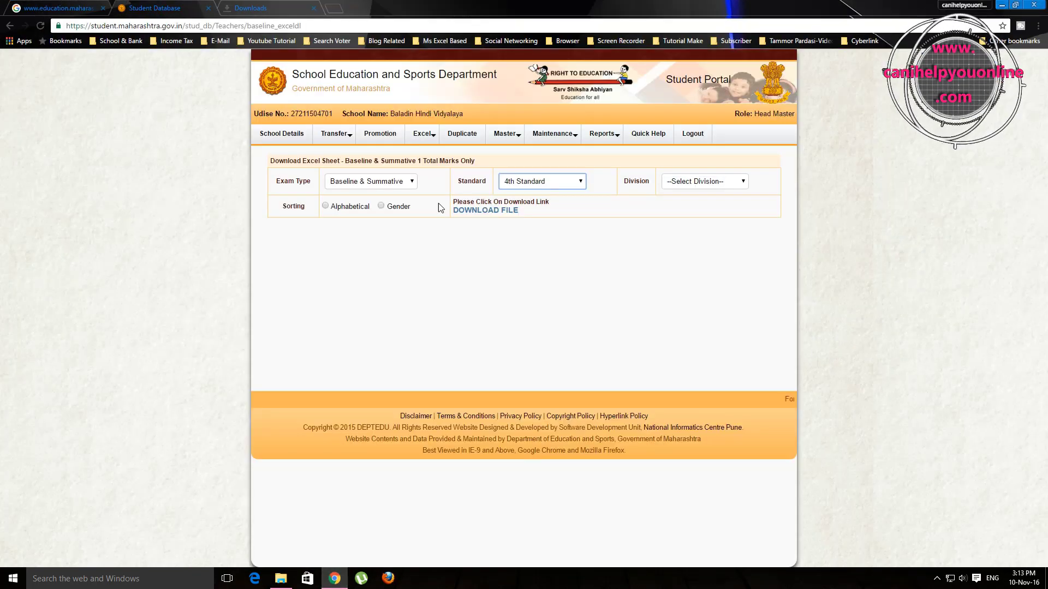
Step: On the Upload Baseline & Summative 1 page, choose the EXAM CSV file from the Desktop
mouse_move(422, 134)
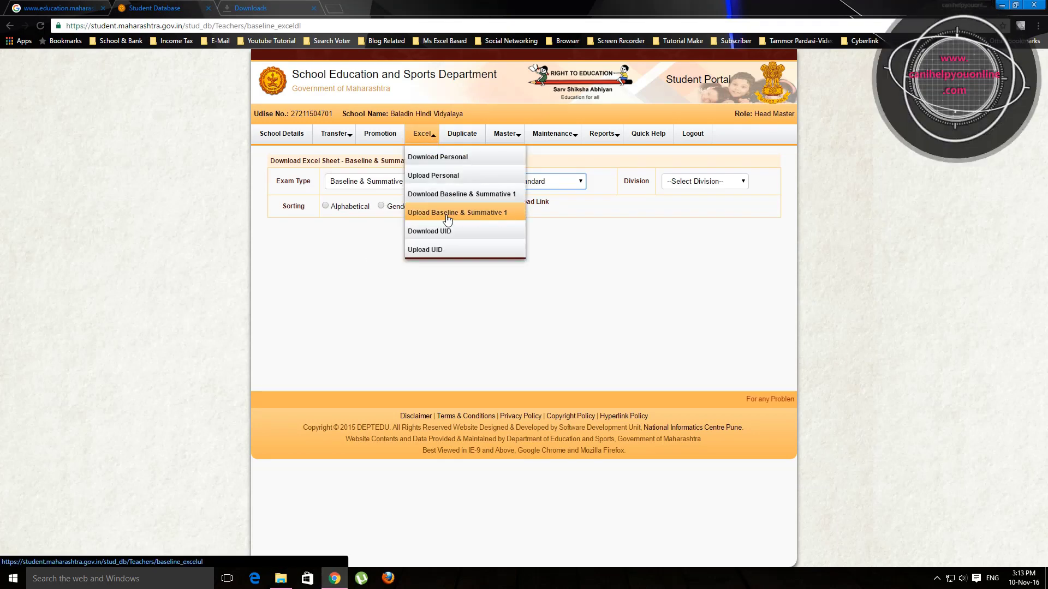
click(473, 215)
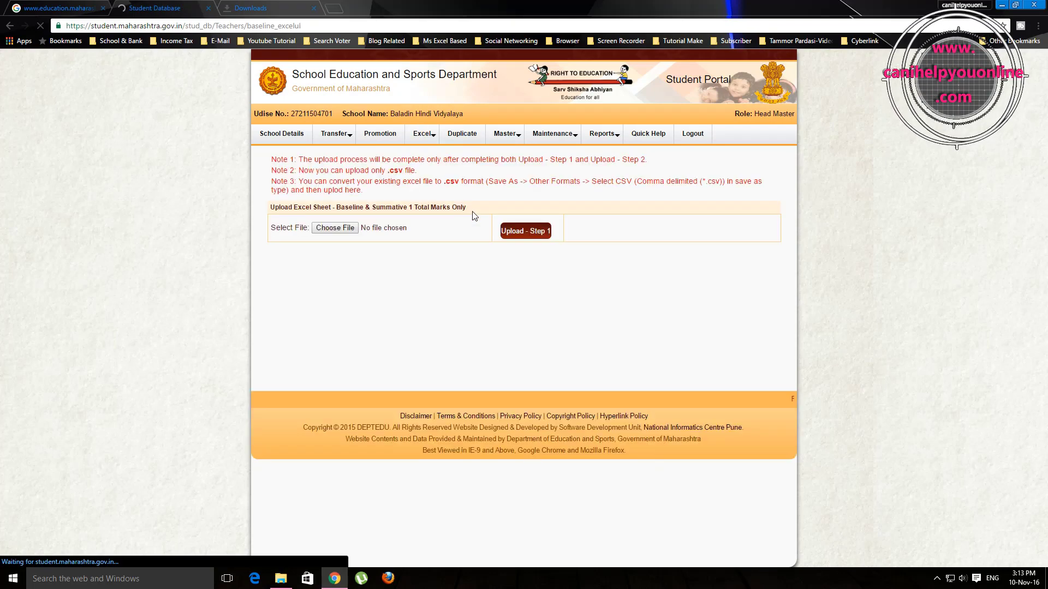
click(341, 228)
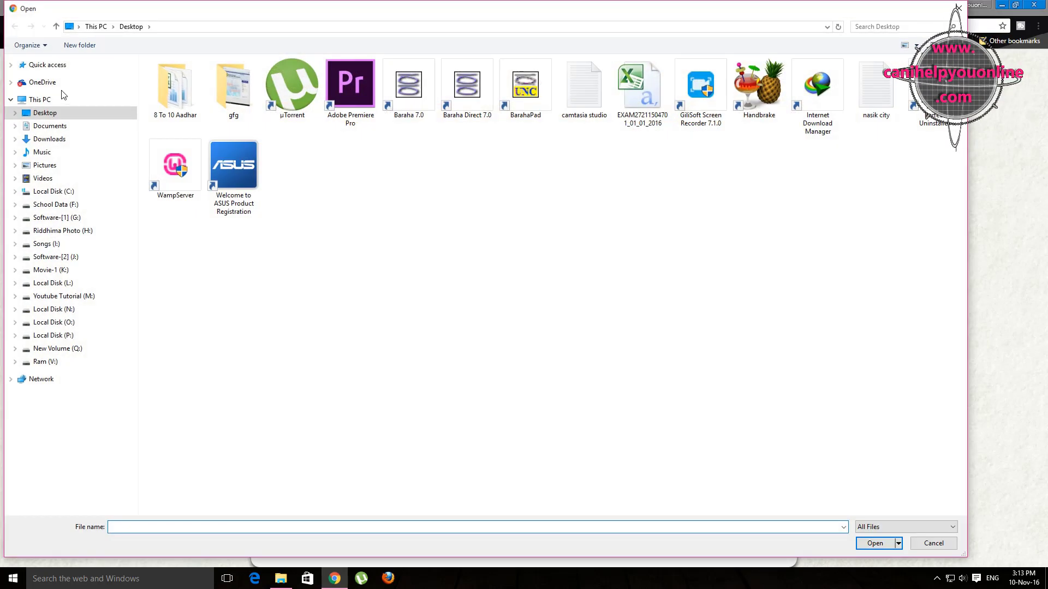
click(636, 97)
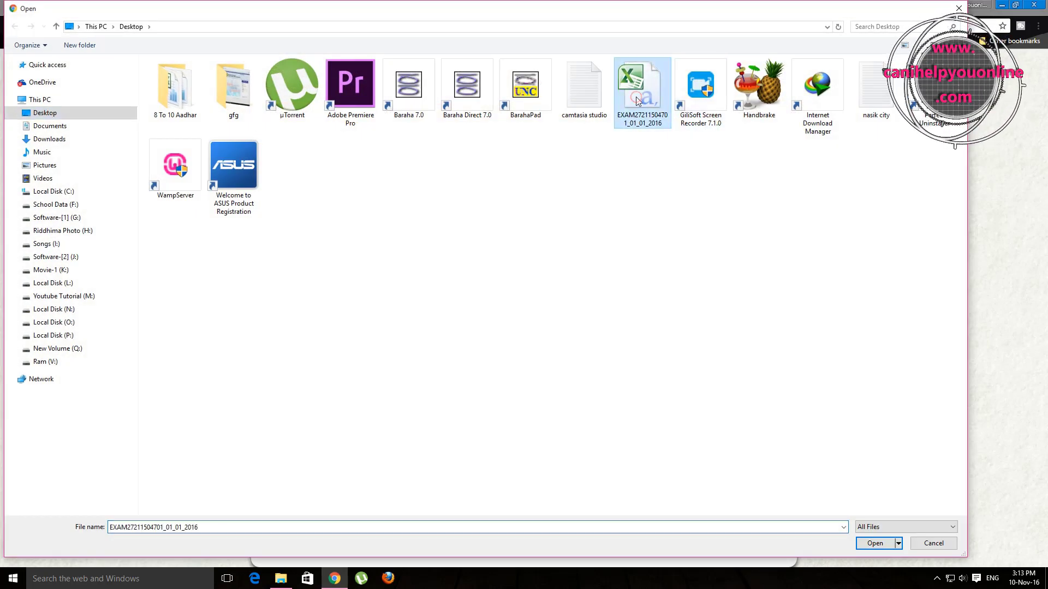
click(875, 544)
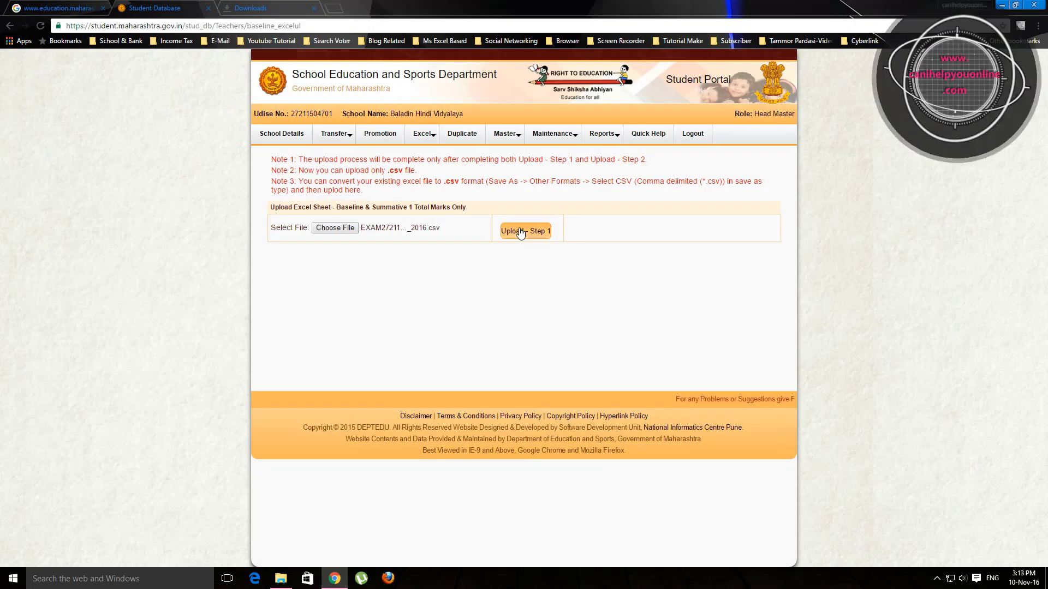
Step: Run Upload - Step 1 with the chosen CSV, then minimise Chrome
click(533, 232)
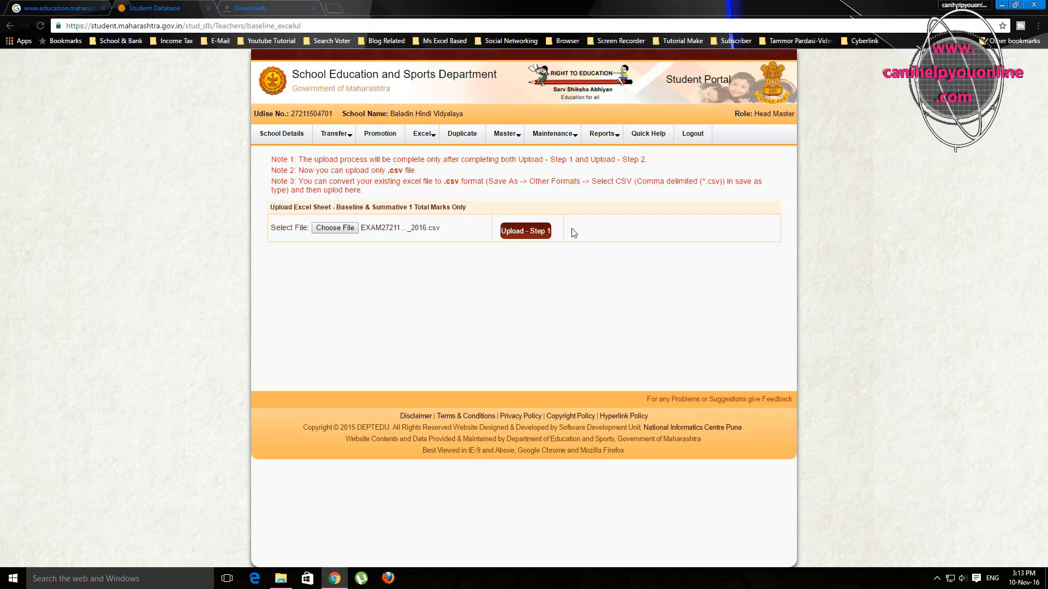
click(537, 234)
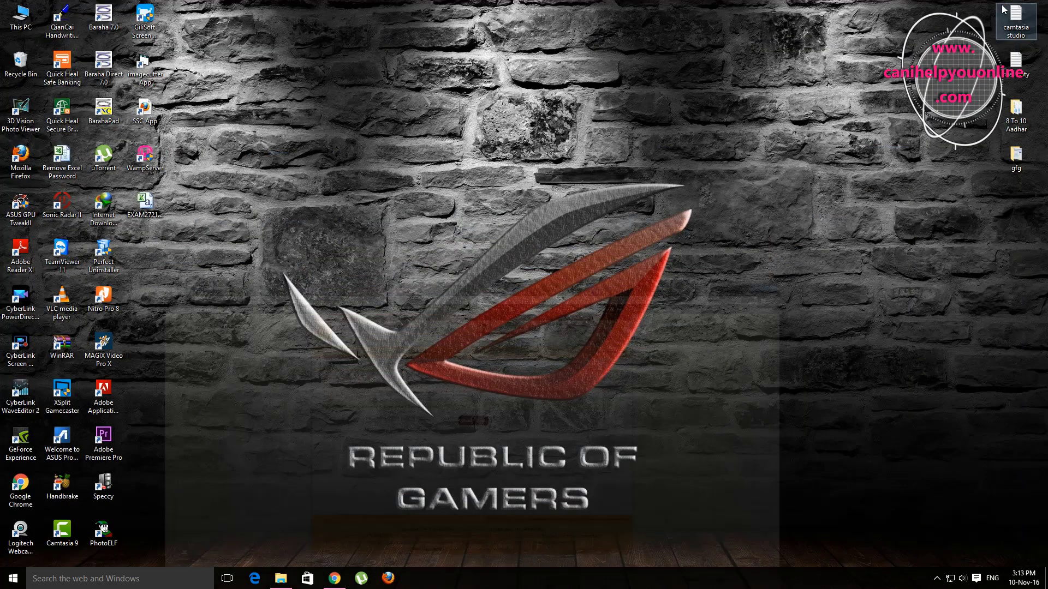
click(1002, 5)
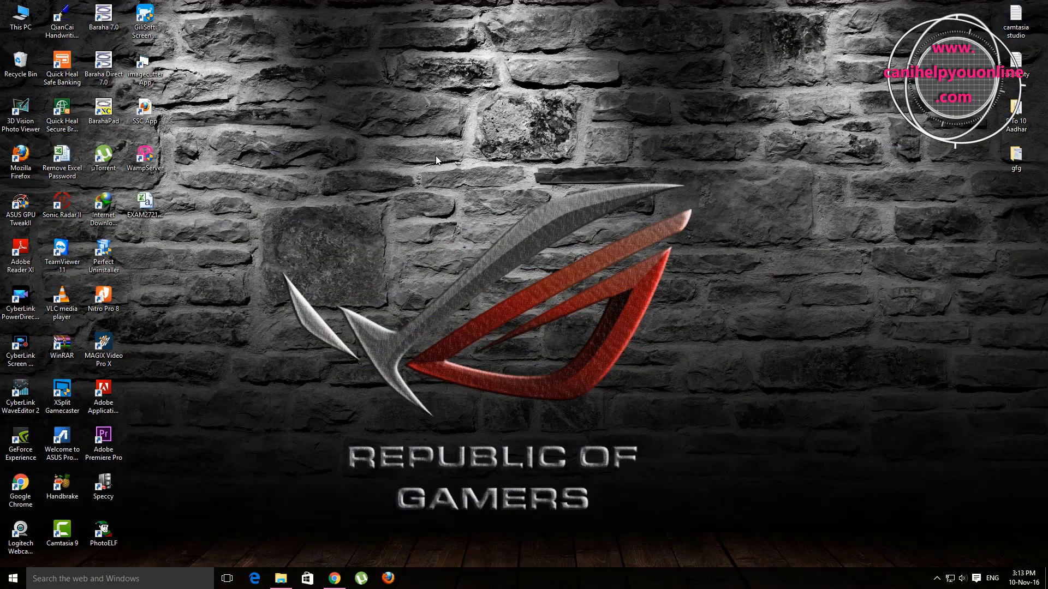